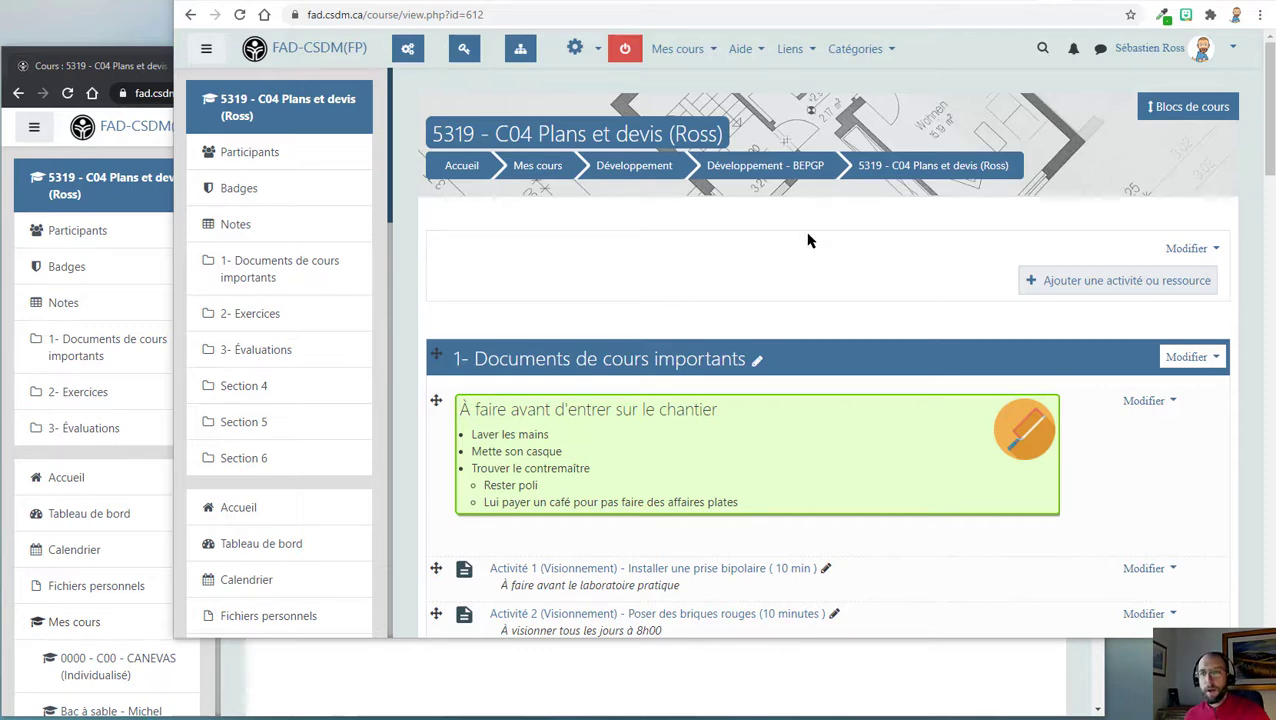
# Add a Forum activity to the unnamed section above "1- Documents de cours importants".
pyautogui.click(1128, 284)
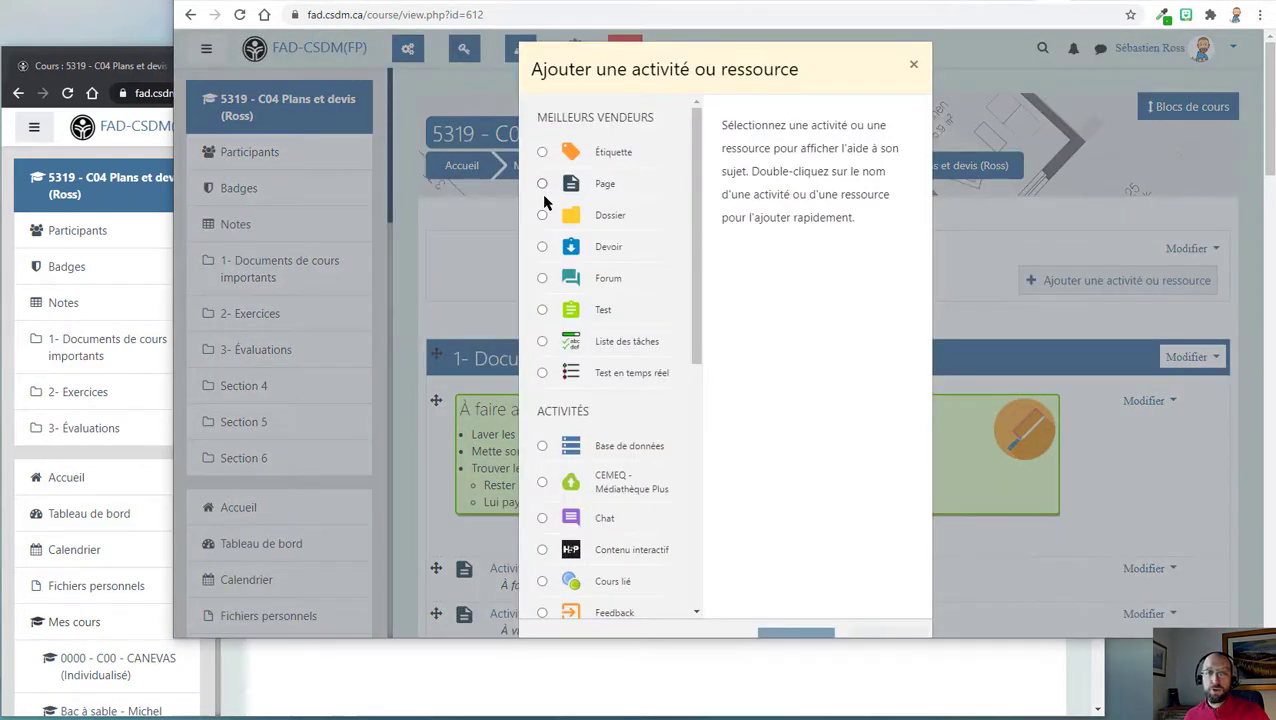
pyautogui.click(546, 283)
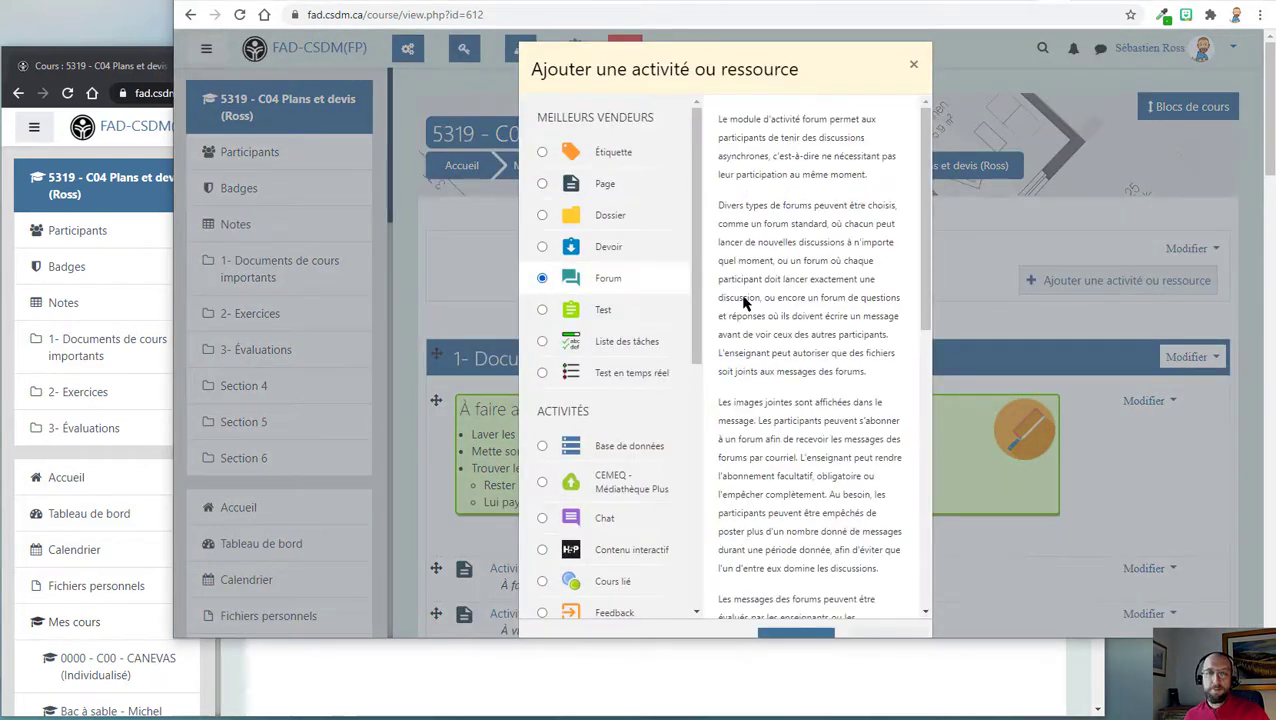
pyautogui.scroll(-3, 743, 302)
pyautogui.click(794, 626)
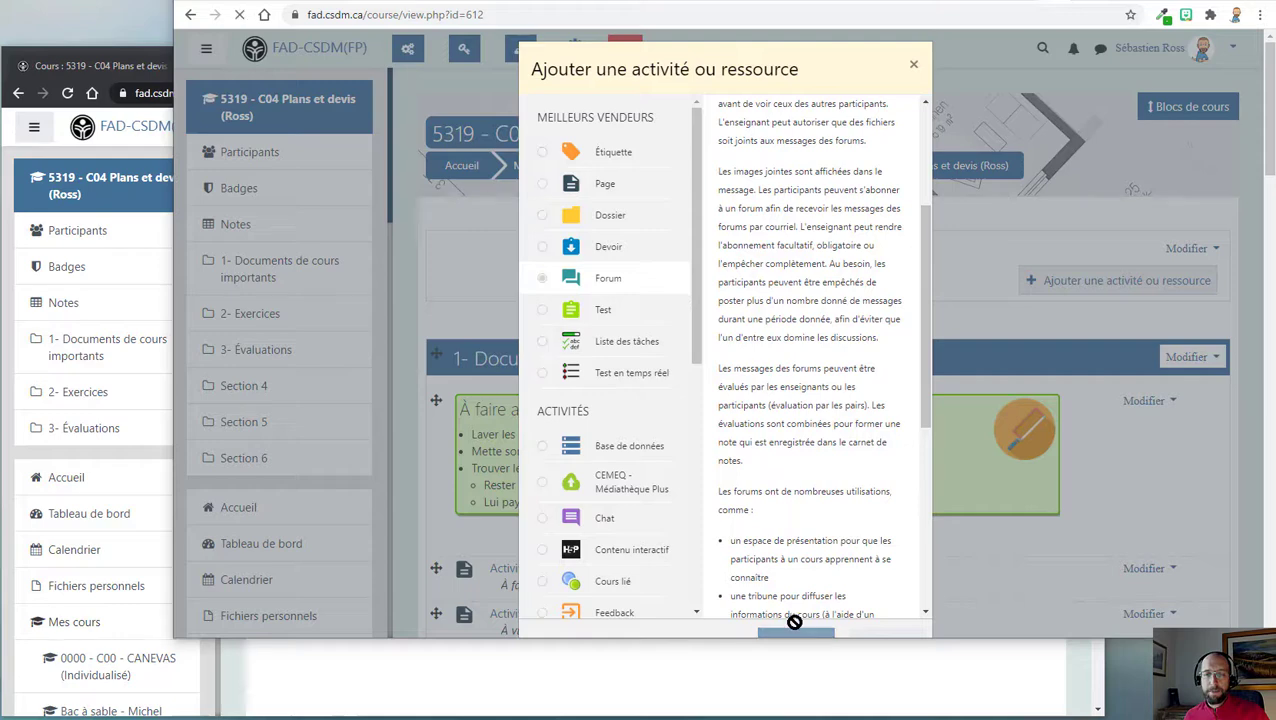
# Name the forum "Activité 4.3 - Forum de questions".
pyautogui.click(714, 303)
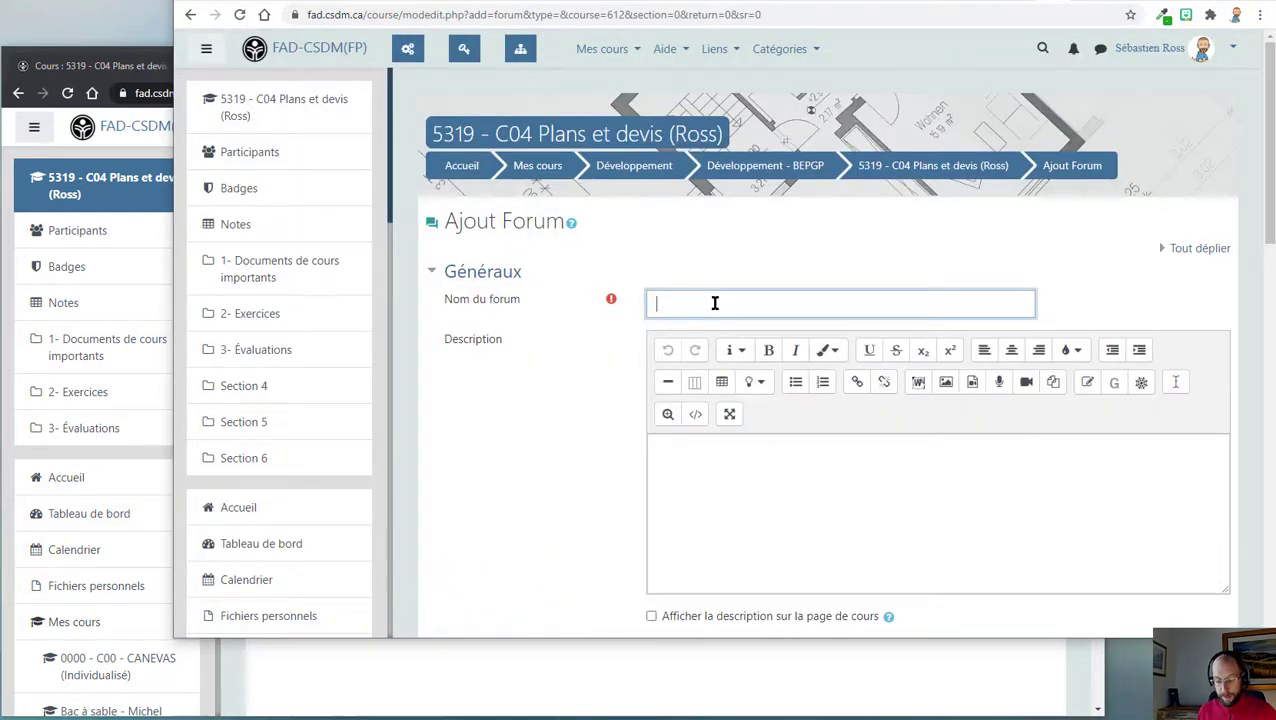
pyautogui.write('Activ')
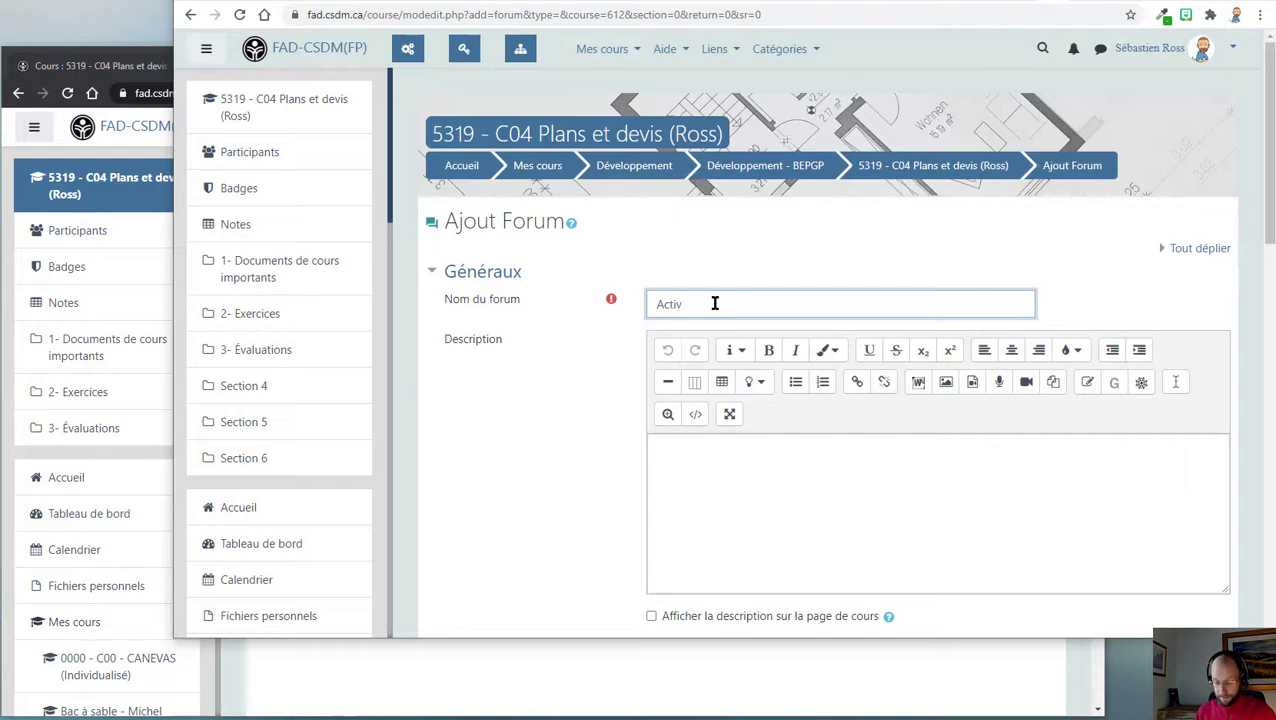
pyautogui.write('ités')
pyautogui.write('04')
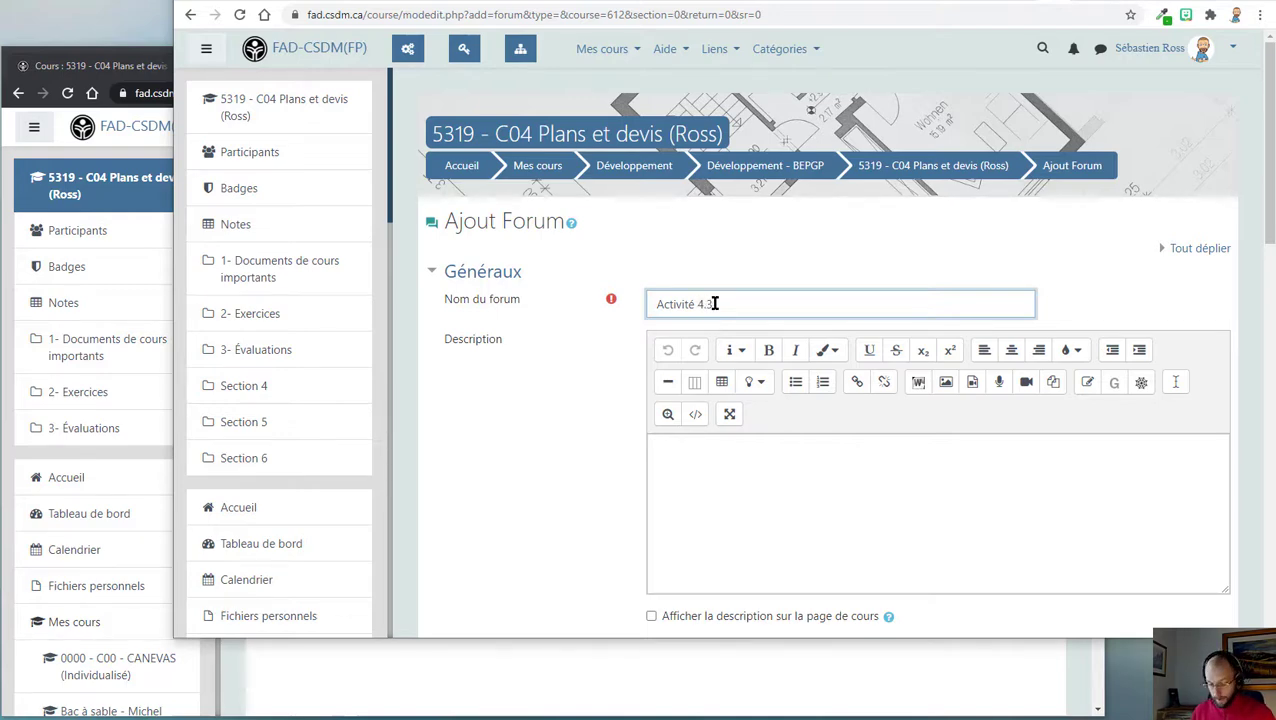
pyautogui.write('Forum ')
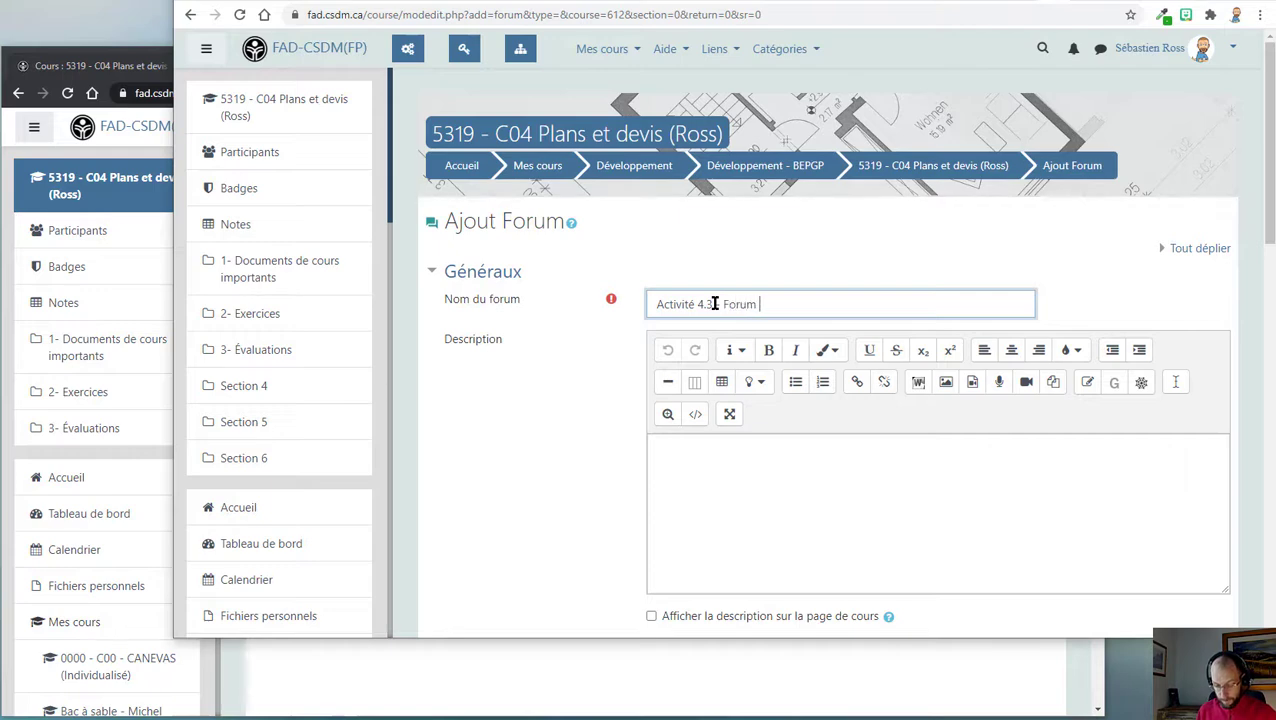
pyautogui.write('de quesitons')
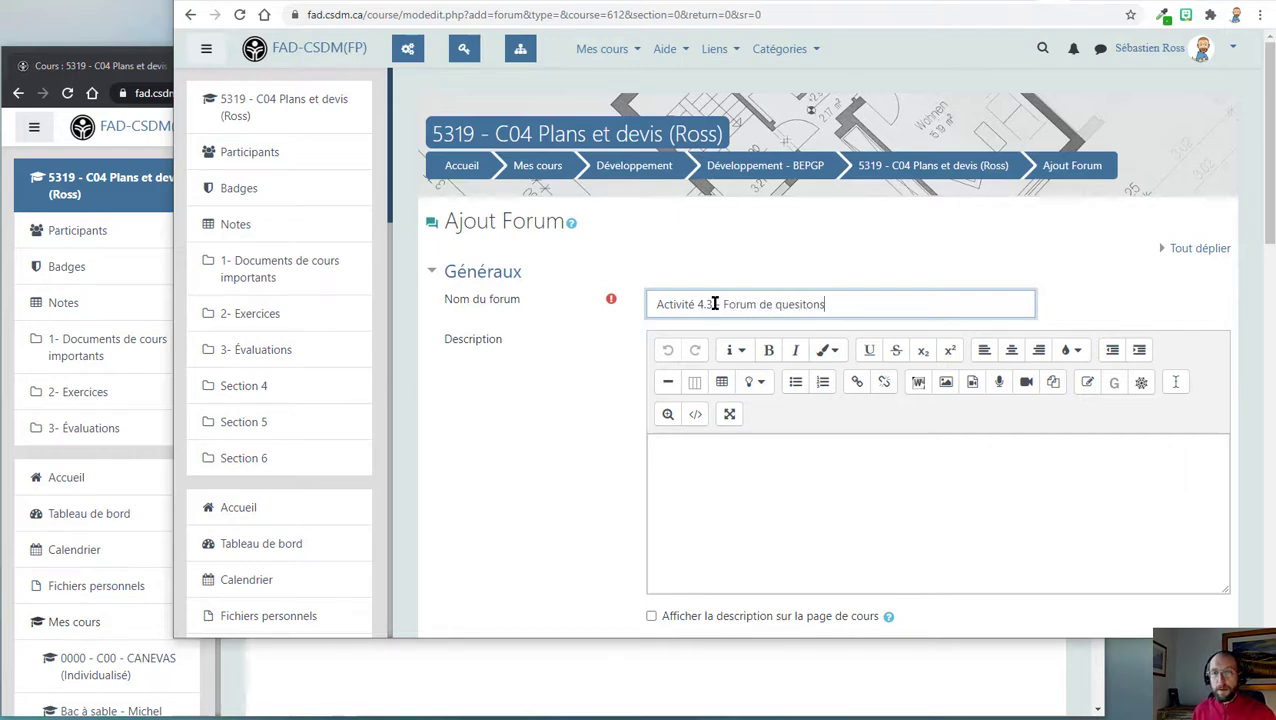
pyautogui.press('BackSpace')
pyautogui.press('BackSpace')
pyautogui.press('BackSpace')
pyautogui.press('BackSpace')
pyautogui.press('BackSpace')
pyautogui.write('tio')
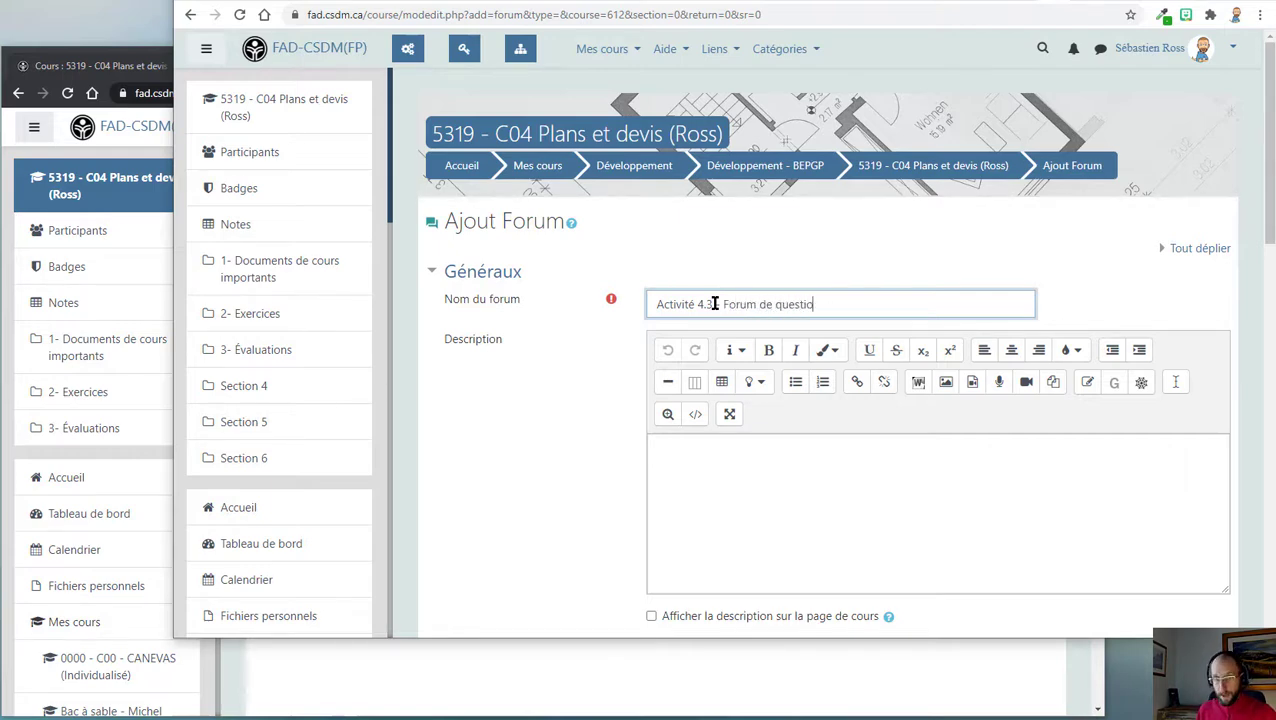
pyautogui.scroll(-2, 772, 400)
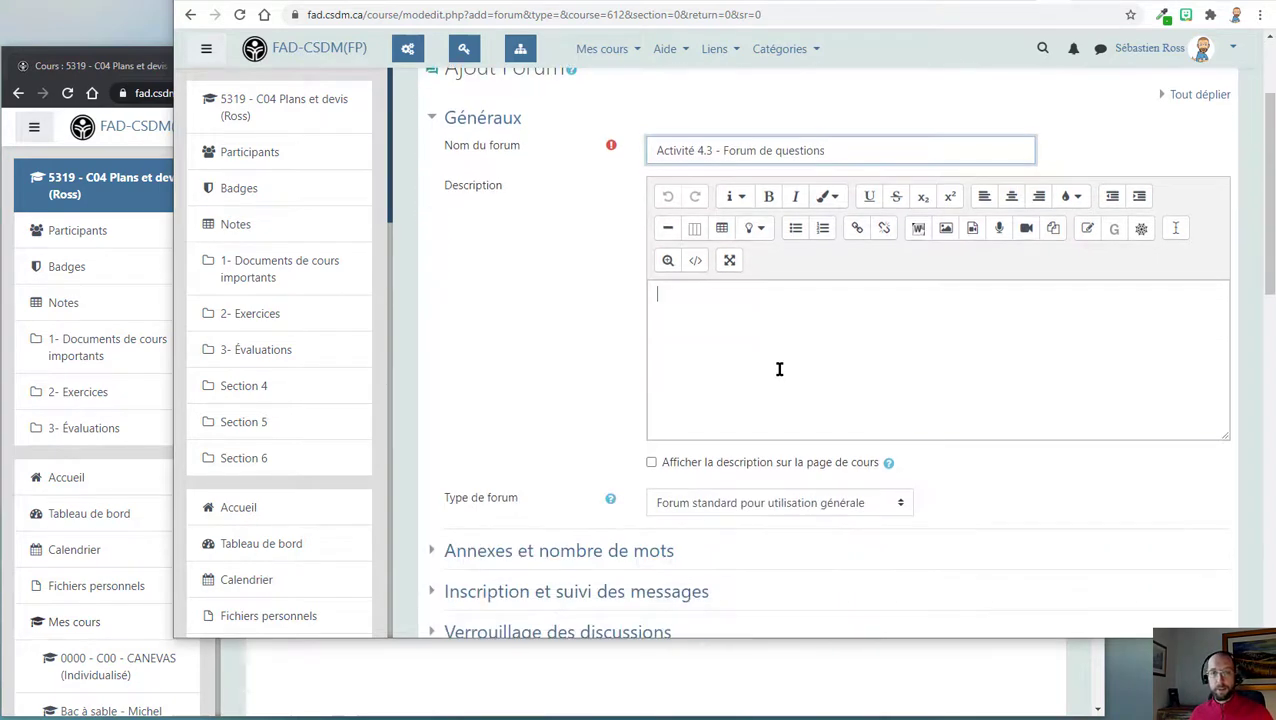
pyautogui.click(779, 369)
pyautogui.write('INstruc')
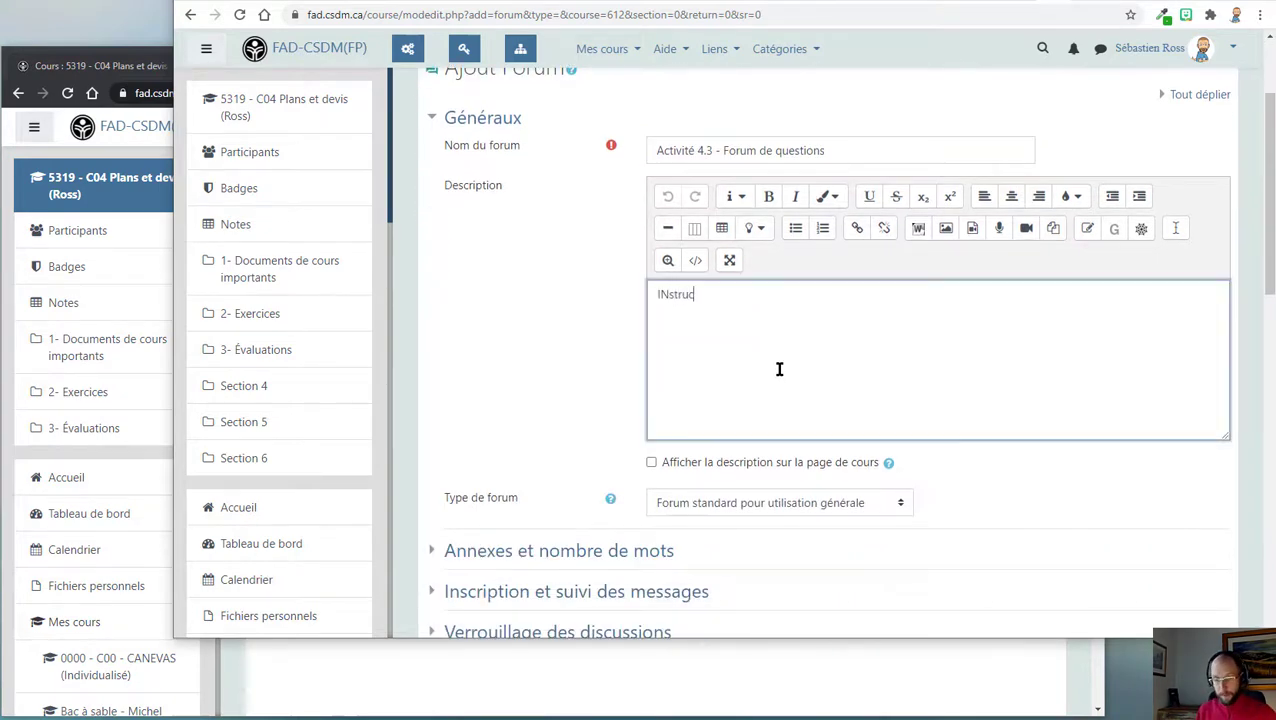
pyautogui.press('BackSpace')
pyautogui.press('BackSpace')
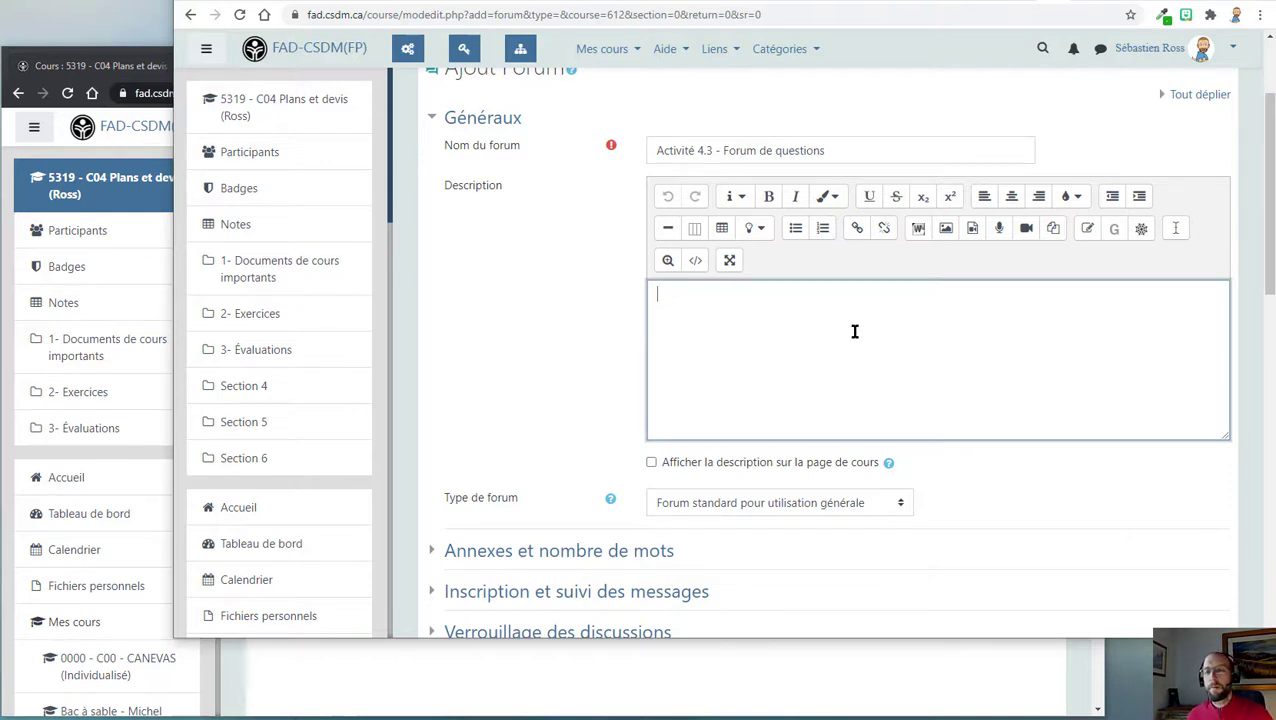
# Insert the "Boite_instructions_bleue" template box into the forum description.
pyautogui.click(1141, 229)
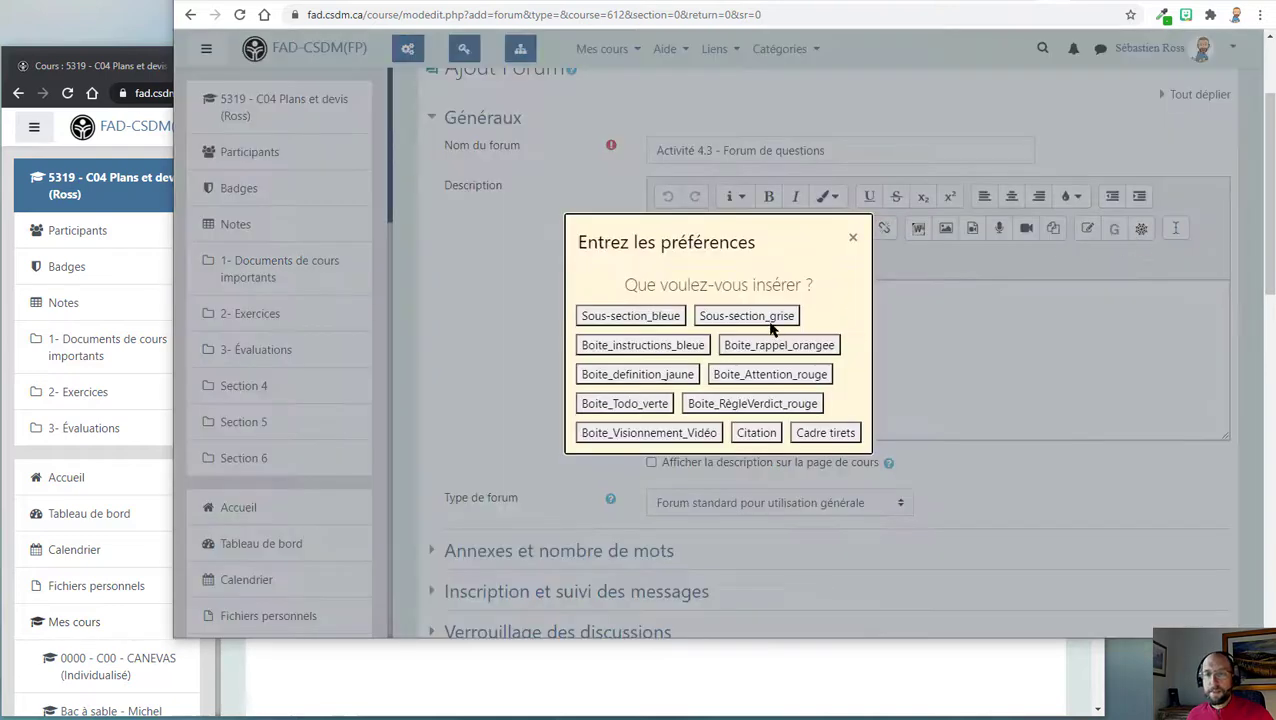
pyautogui.click(639, 345)
pyautogui.click(723, 333)
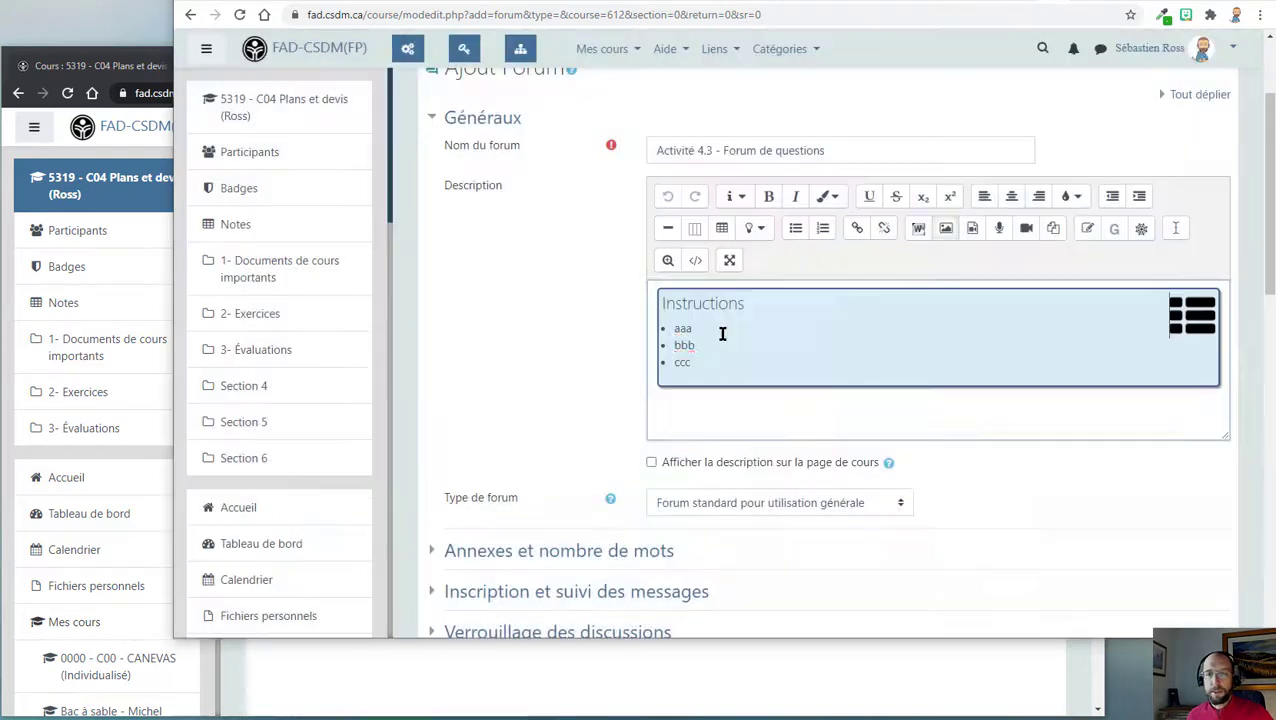
# Replace the placeholder bullets in the instructions box with "Répondre à la question" and "Consulter les réponses de vos collègues".
pyautogui.moveTo(712, 360); pyautogui.dragTo(692, 328)
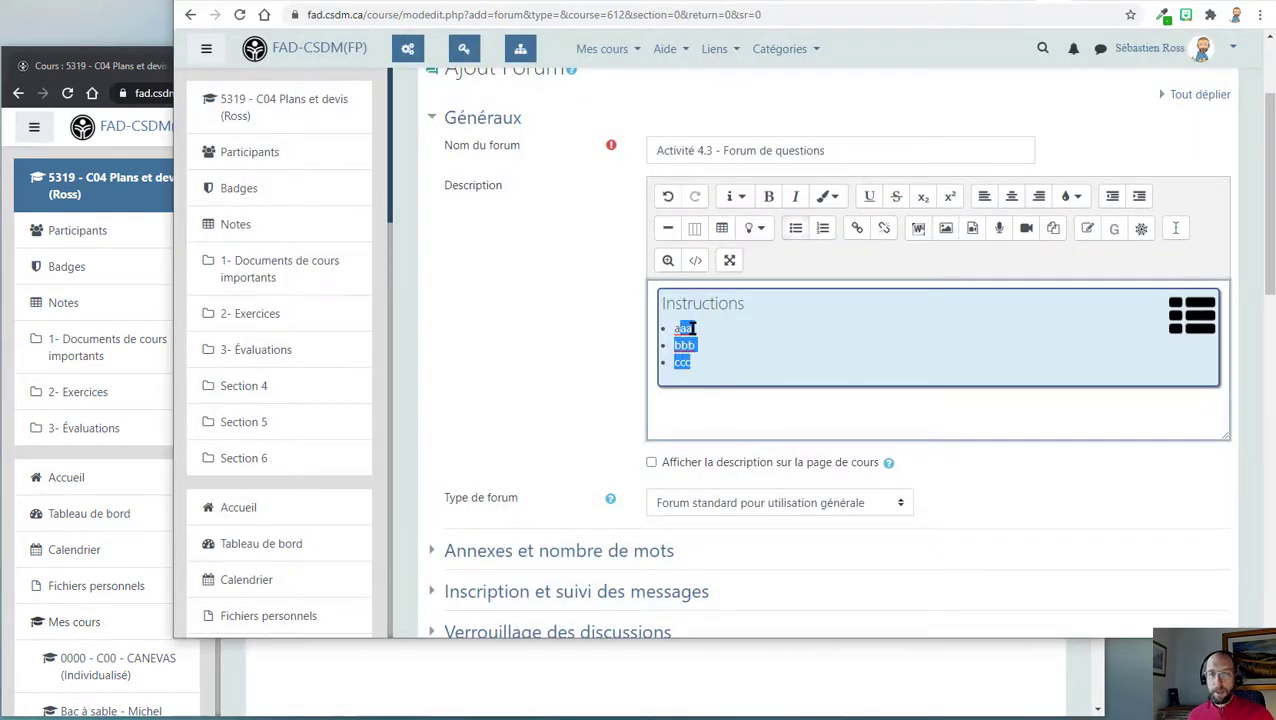
pyautogui.press('BackSpace')
pyautogui.press('BackSpace')
pyautogui.write('Ré')
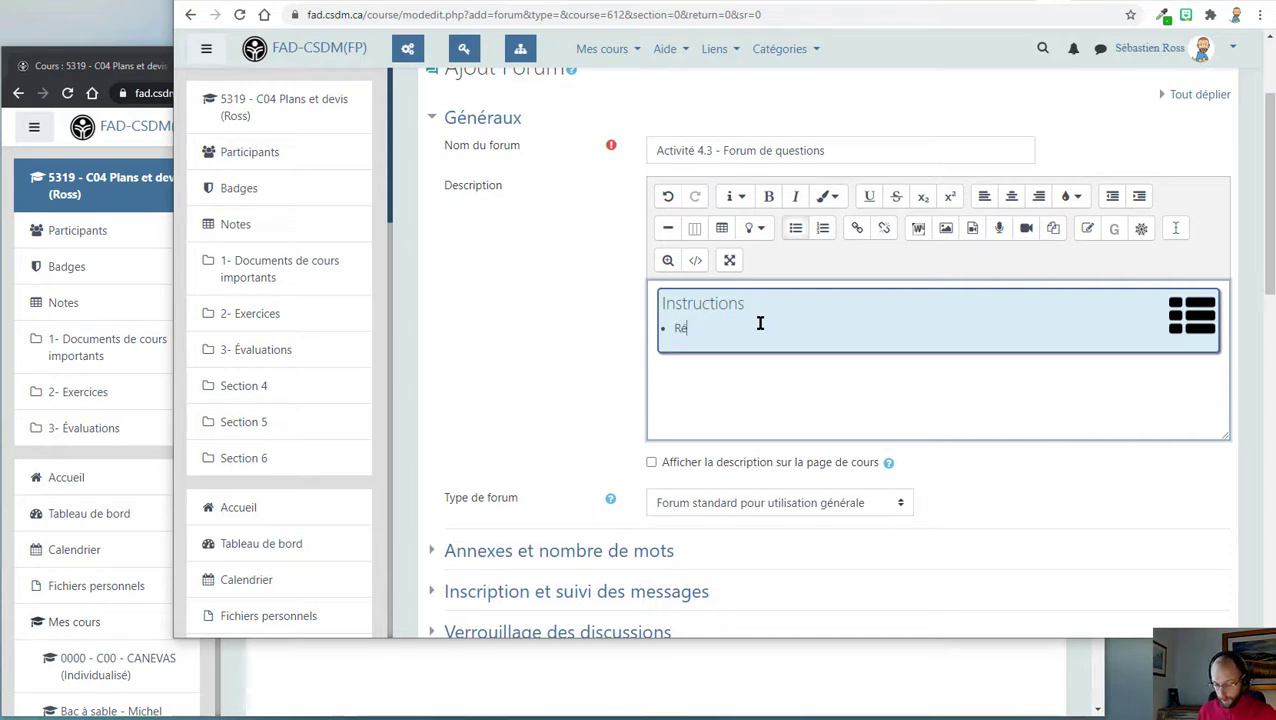
pyautogui.write('pondre')
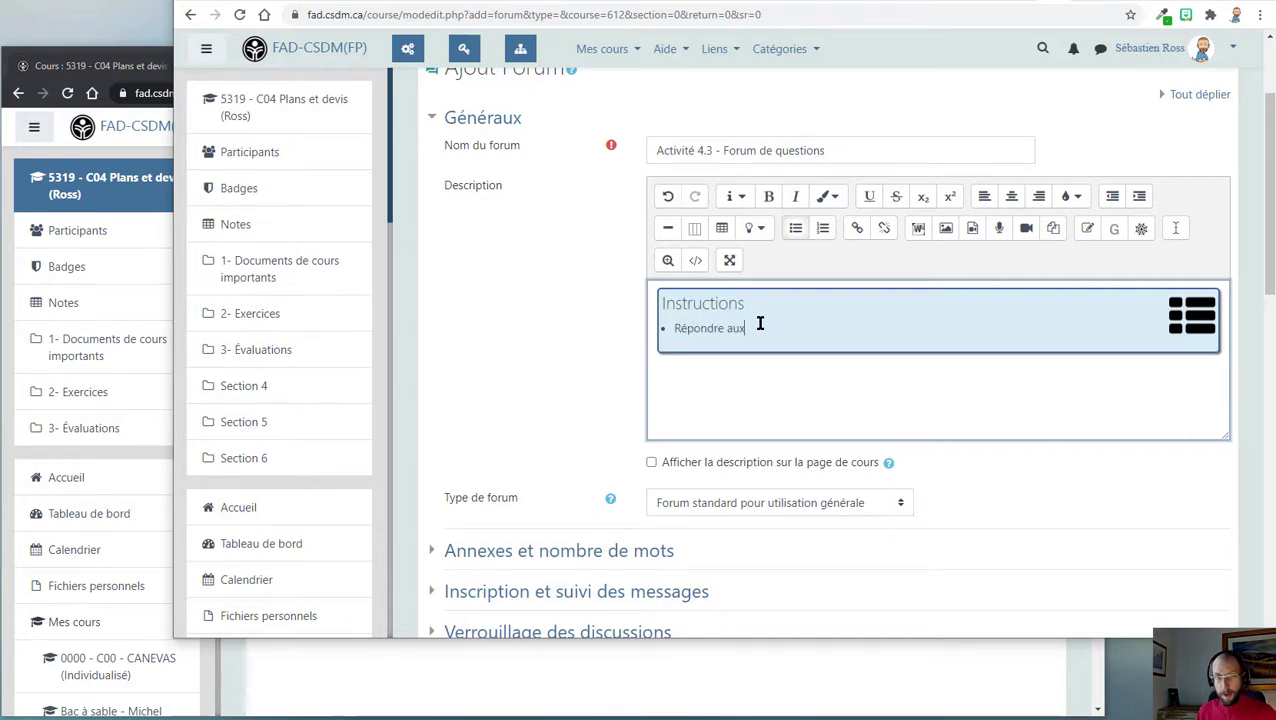
pyautogui.write(' à la que')
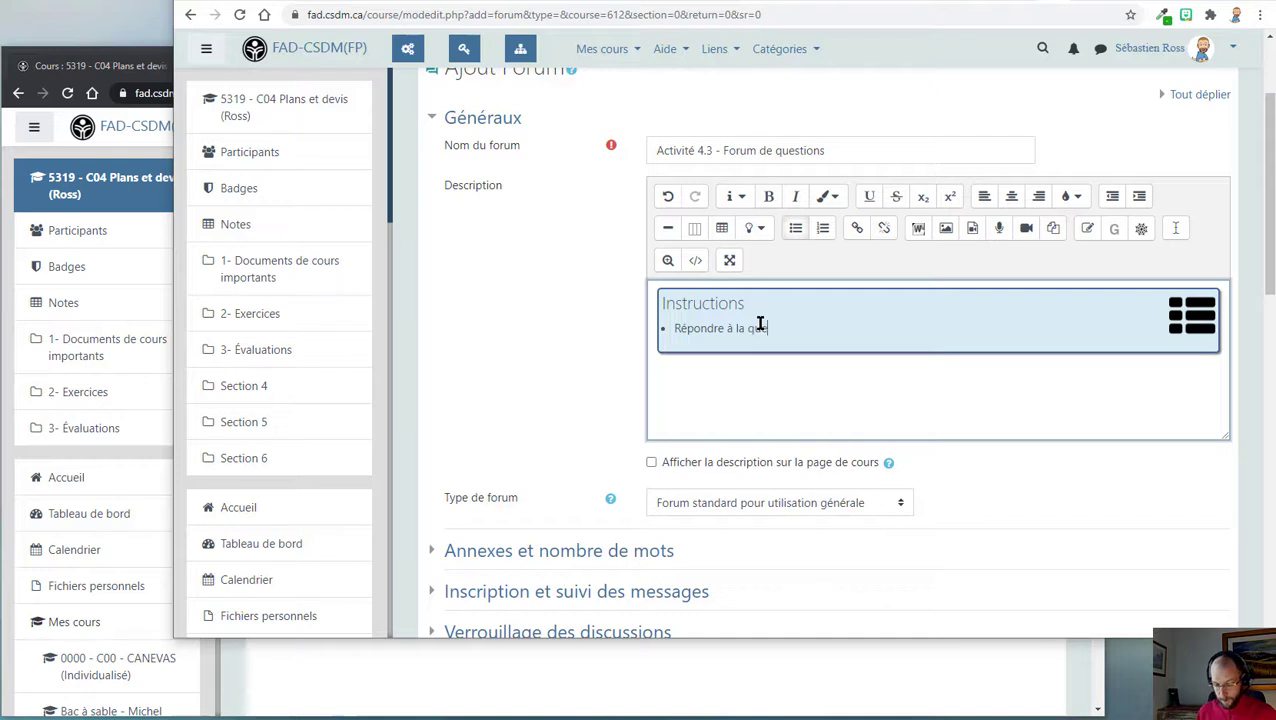
pyautogui.write('stion')
pyautogui.press('Return')
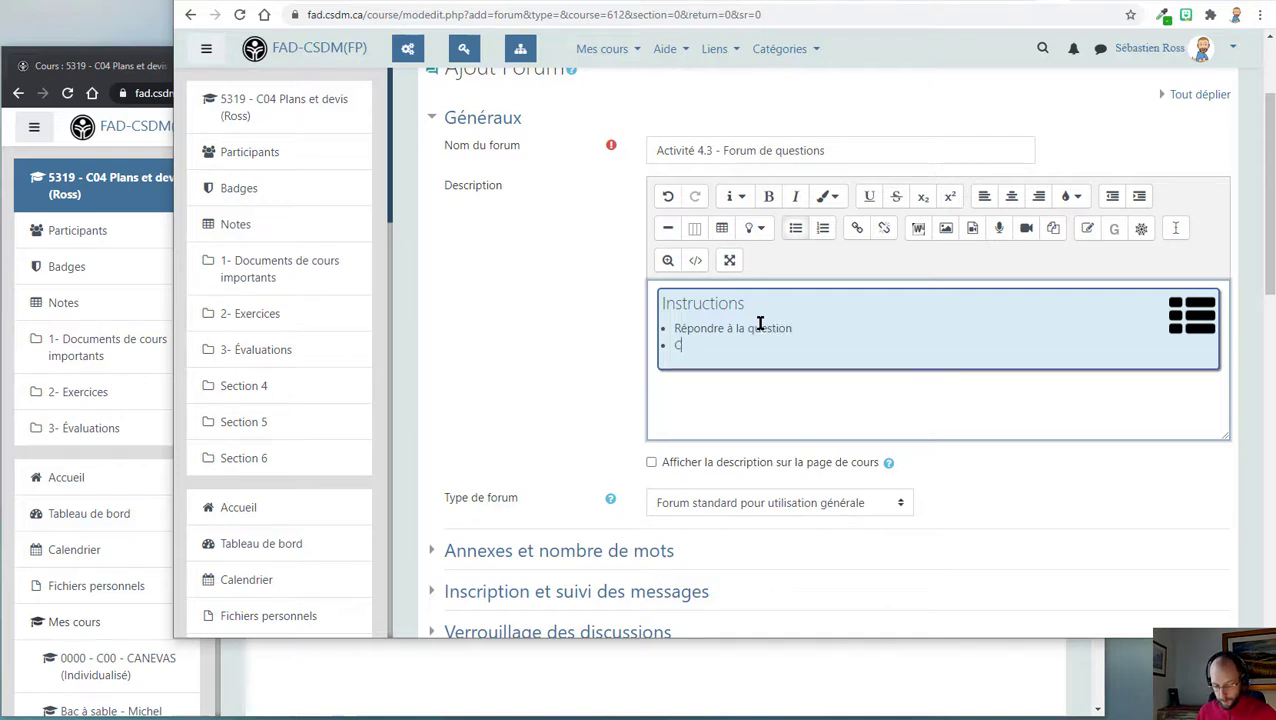
pyautogui.write('Consulter les reponses de vos coll')
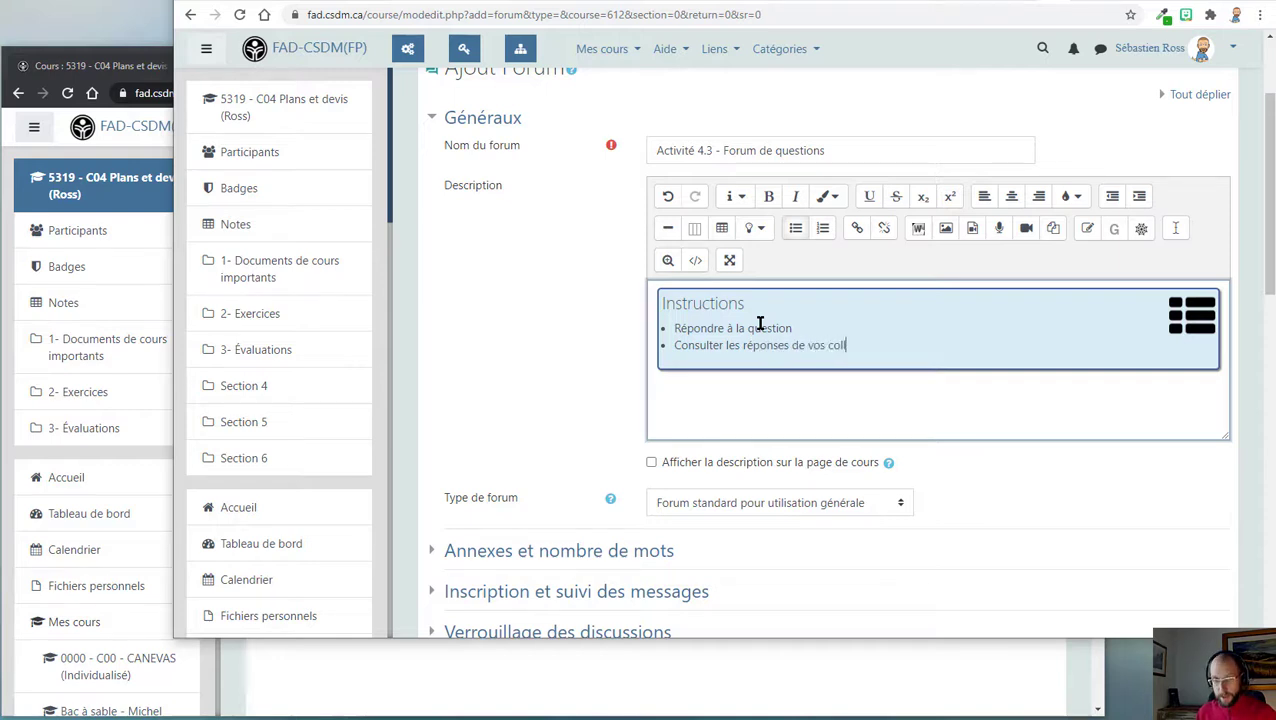
pyautogui.write('`gu')
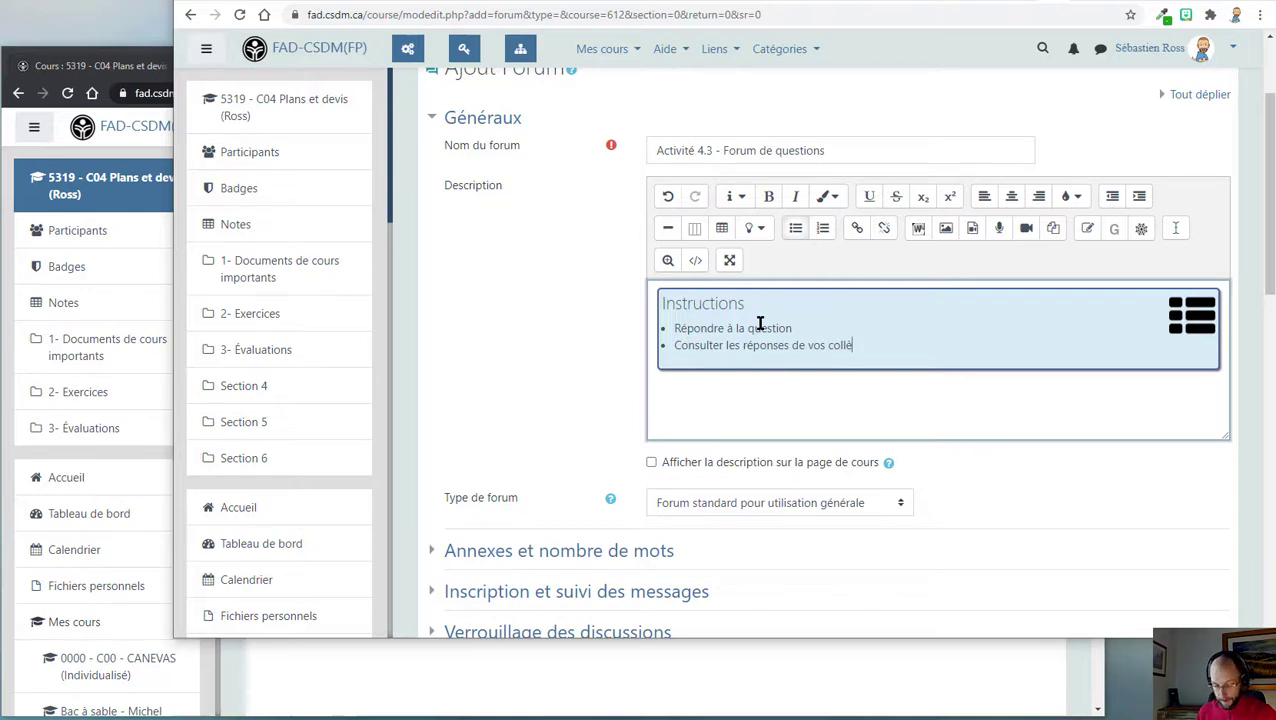
pyautogui.write('gues')
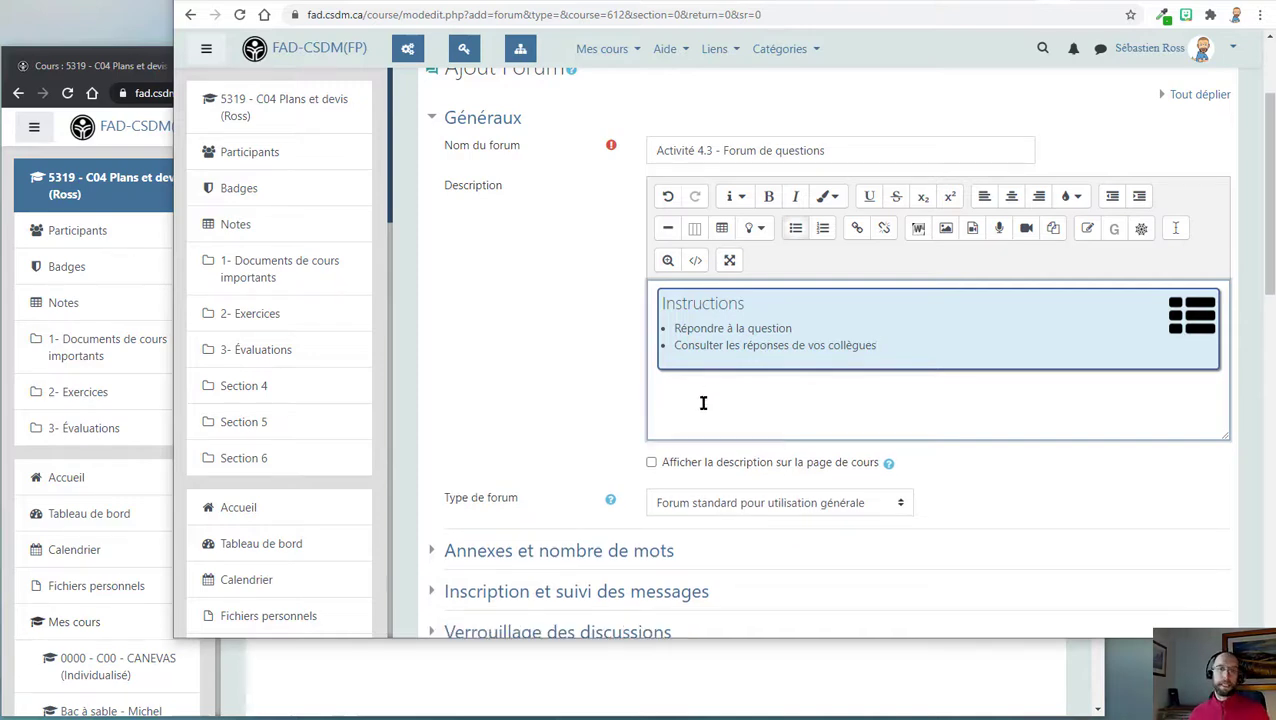
# Set the forum type to "Forum questions/réponses".
pyautogui.scroll(-3, 703, 403)
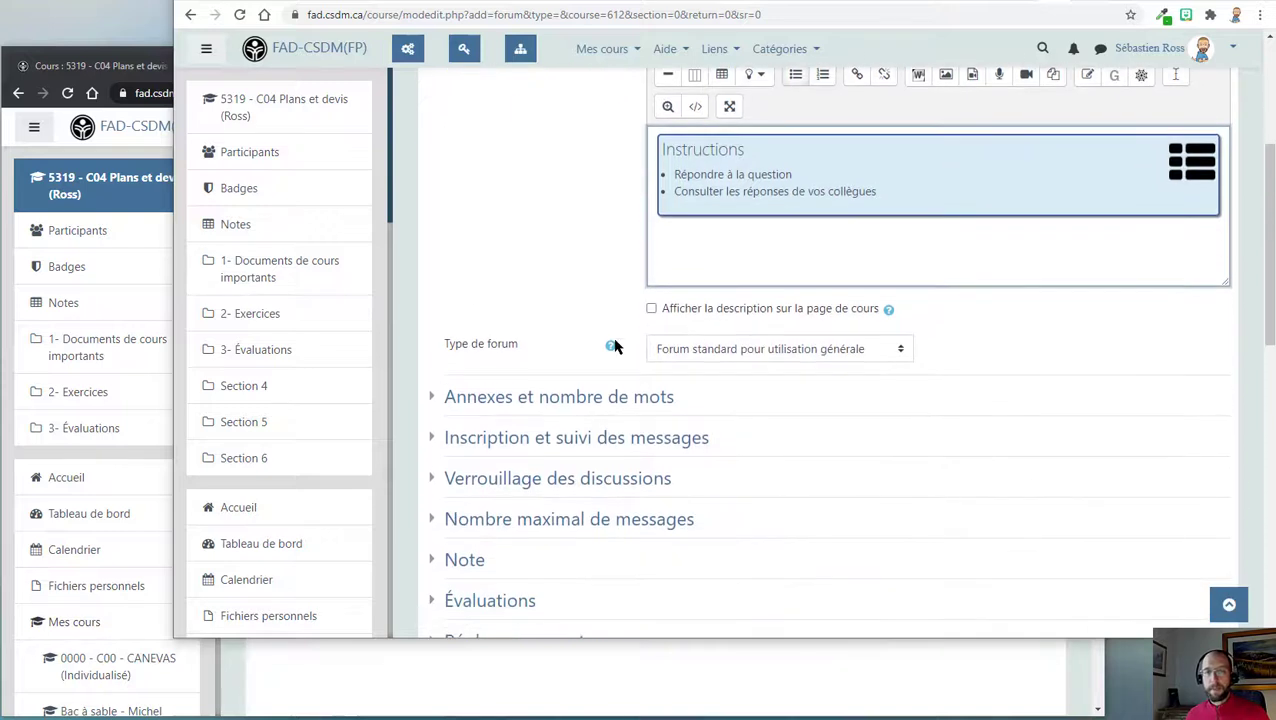
pyautogui.click(711, 349)
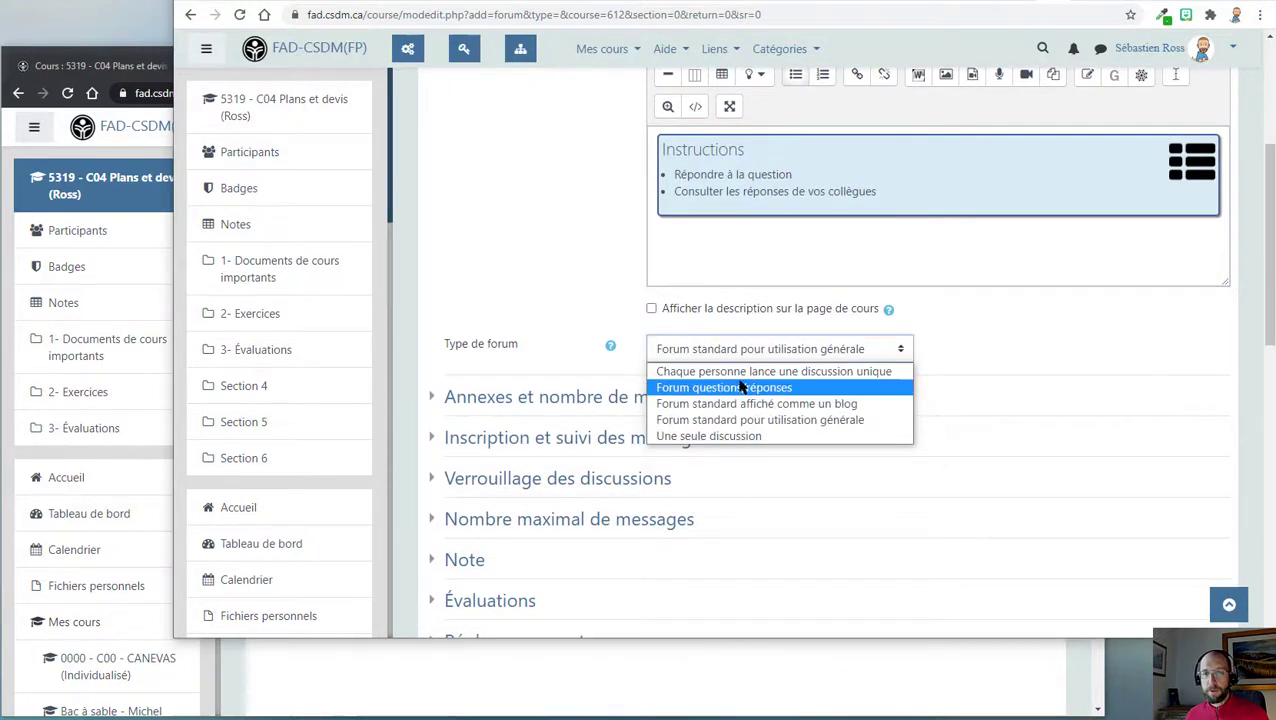
pyautogui.click(741, 387)
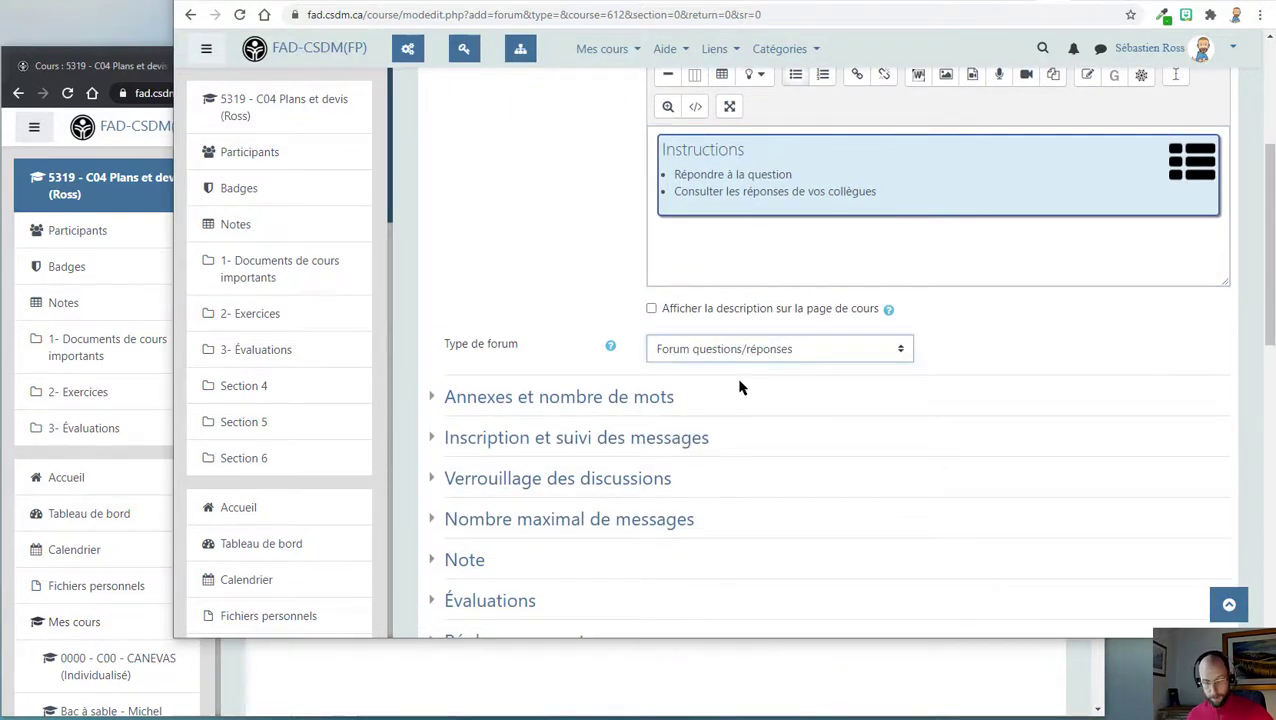
pyautogui.moveTo(439, 308)
pyautogui.mouseDown()
pyautogui.moveTo(769, 376)
pyautogui.moveTo(977, 379)
pyautogui.mouseUp()
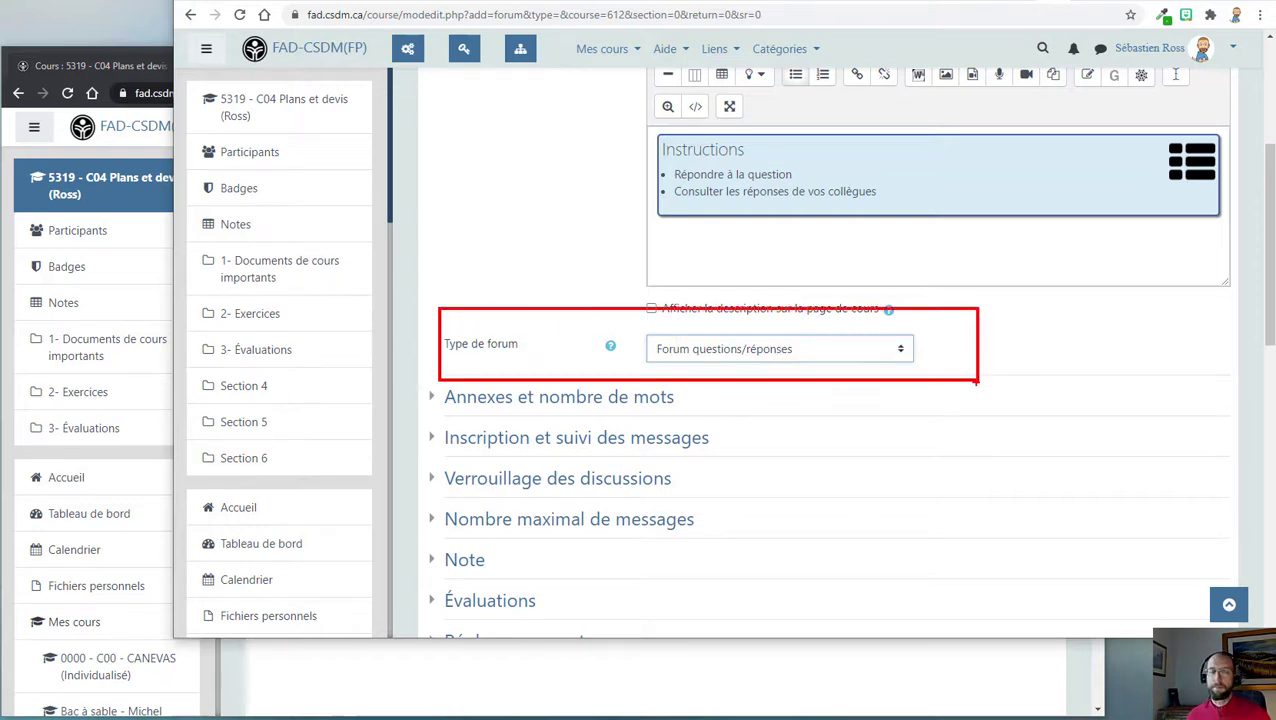
pyautogui.moveTo(776, 328)
pyautogui.mouseDown()
pyautogui.moveTo(592, 374)
pyautogui.moveTo(800, 309)
pyautogui.mouseUp()
pyautogui.press('Escape')
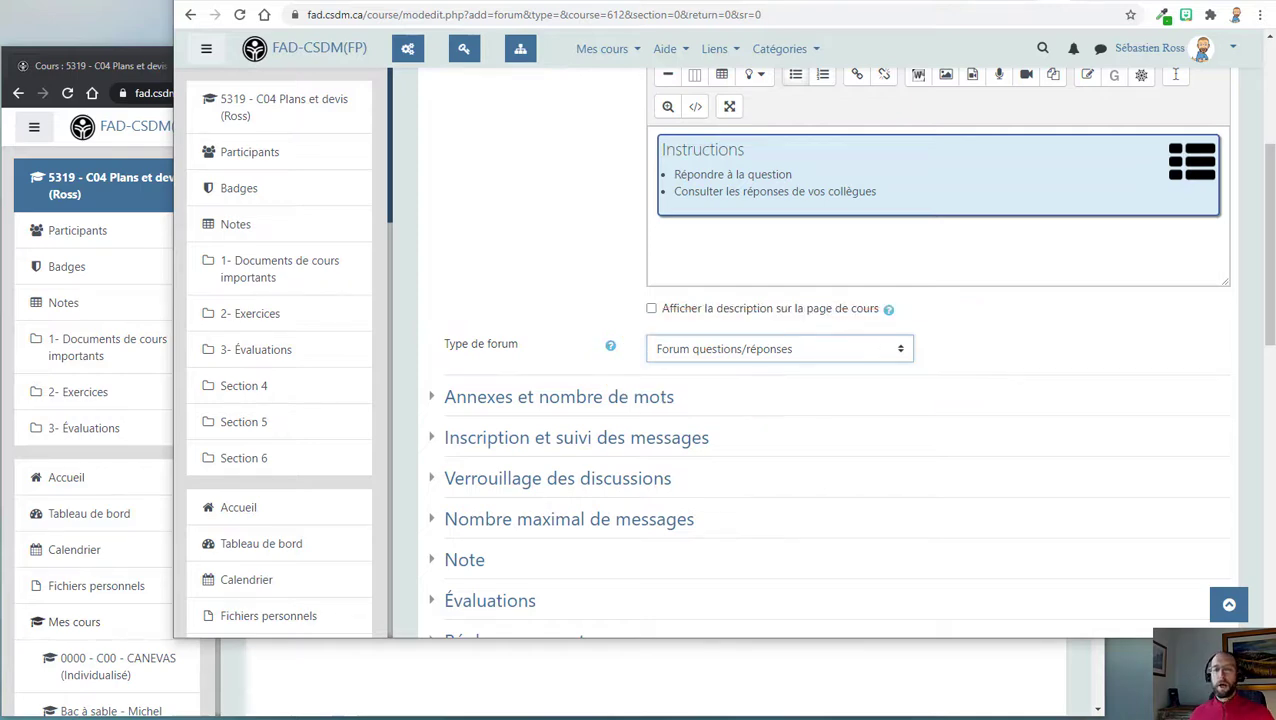
# Expand the forum's "Réglages courants" section to show its group mode settings.
pyautogui.scroll(-1, 718, 439)
pyautogui.scroll(-1, 718, 439)
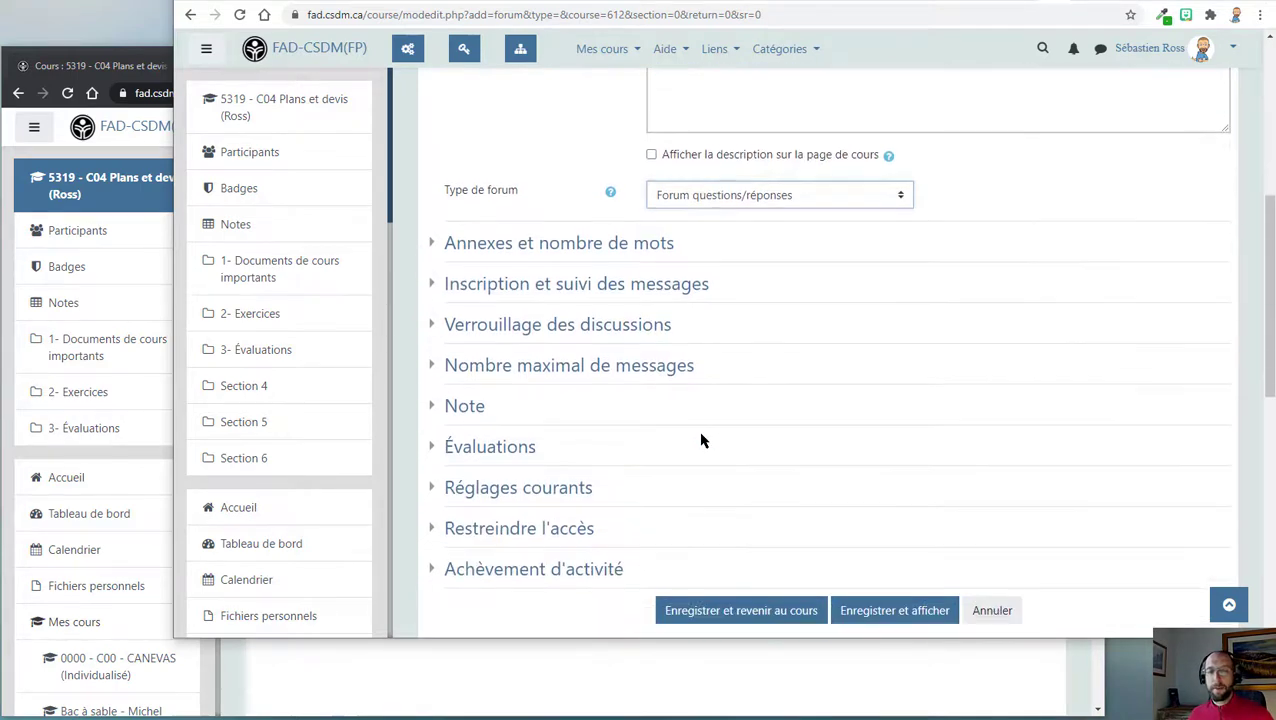
pyautogui.click(433, 488)
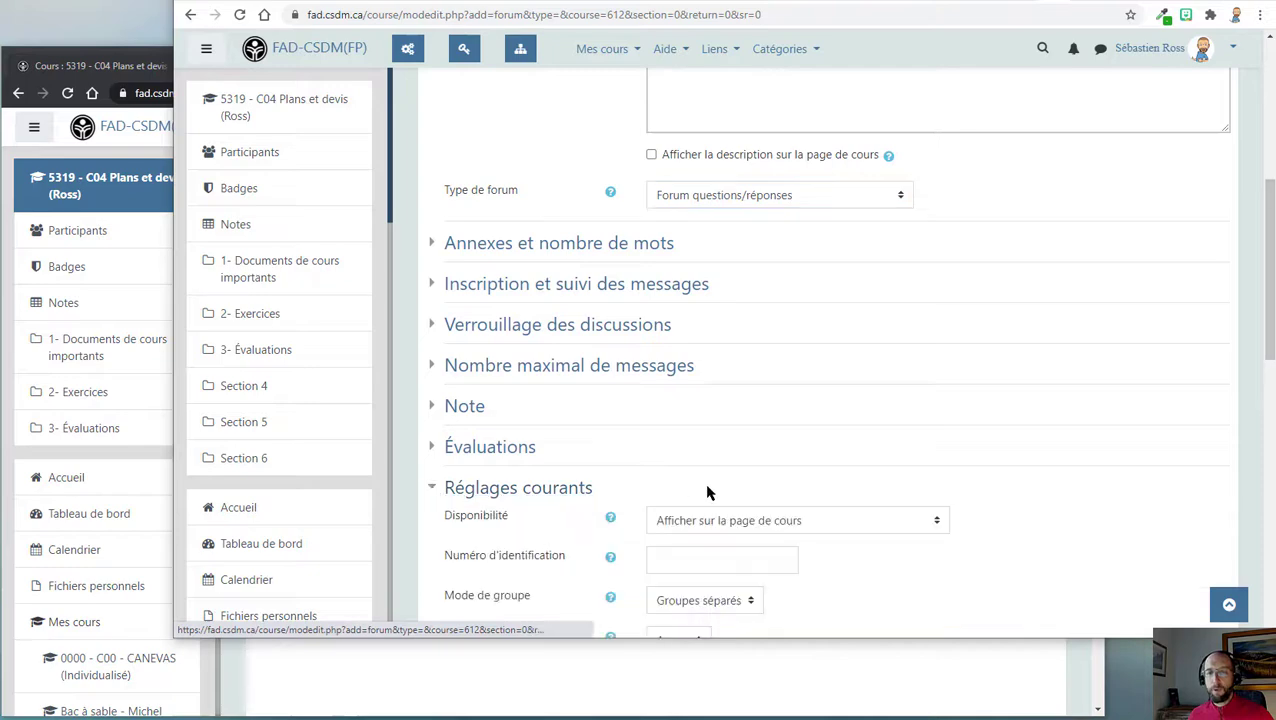
pyautogui.scroll(-2, 706, 490)
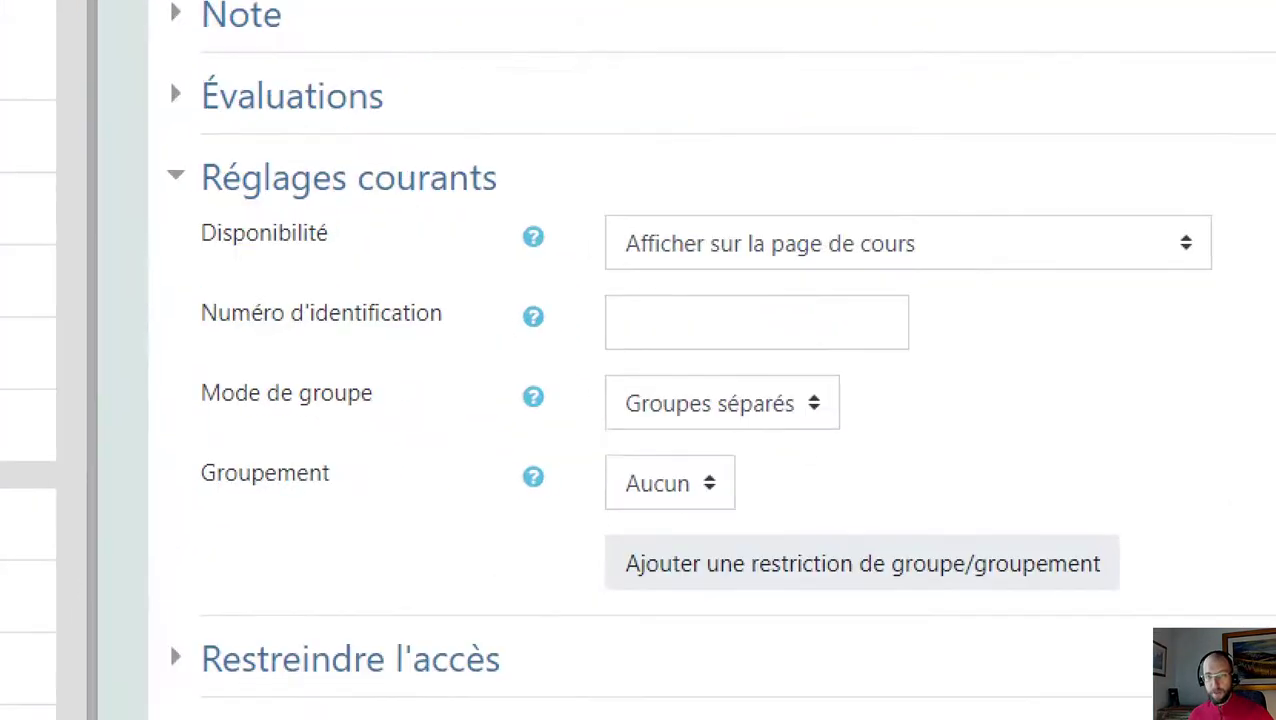
pyautogui.moveTo(179, 363)
pyautogui.mouseDown()
pyautogui.moveTo(541, 416)
pyautogui.moveTo(1008, 460)
pyautogui.mouseUp()
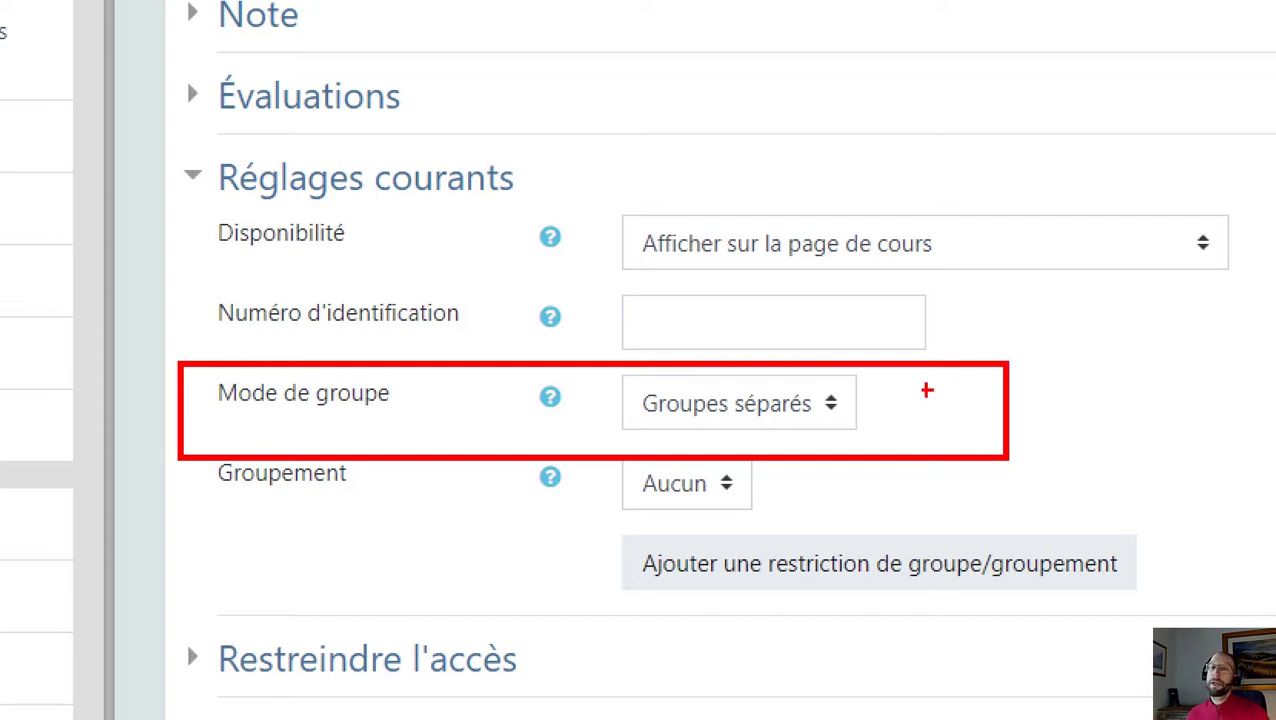
pyautogui.moveTo(834, 392)
pyautogui.mouseDown()
pyautogui.moveTo(621, 410)
pyautogui.moveTo(890, 333)
pyautogui.moveTo(870, 323)
pyautogui.mouseUp()
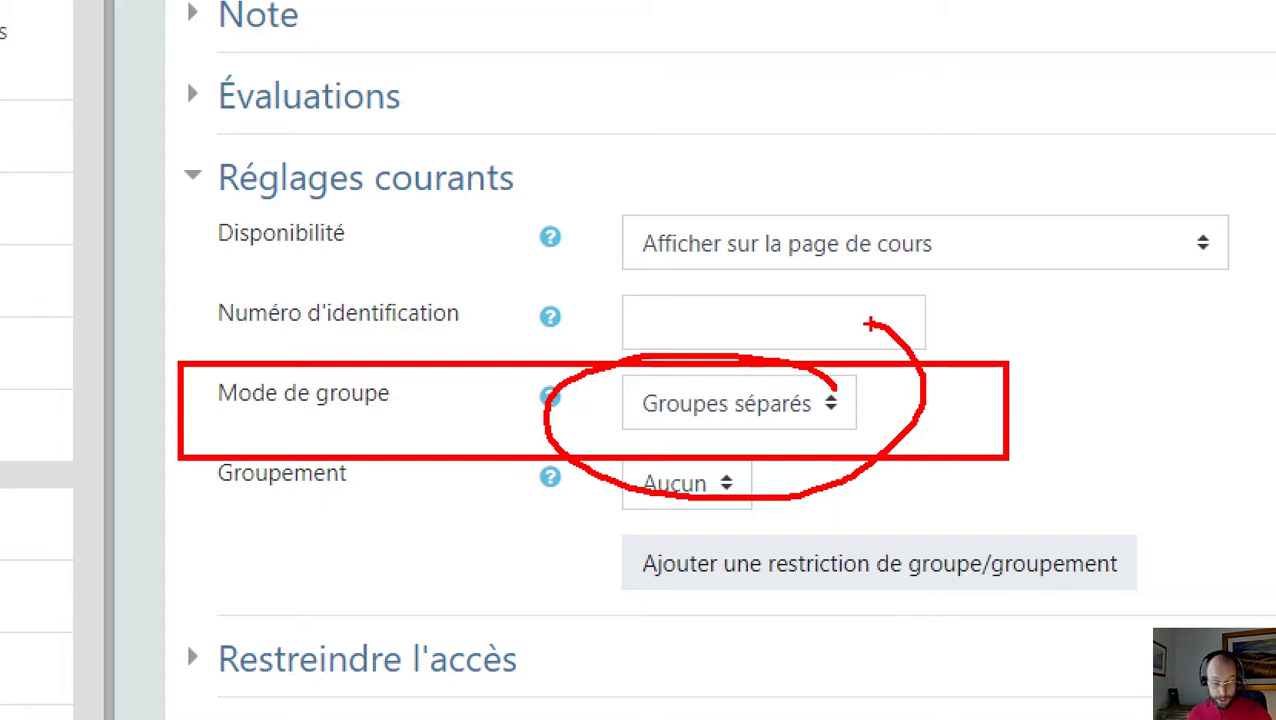
pyautogui.press('Escape')
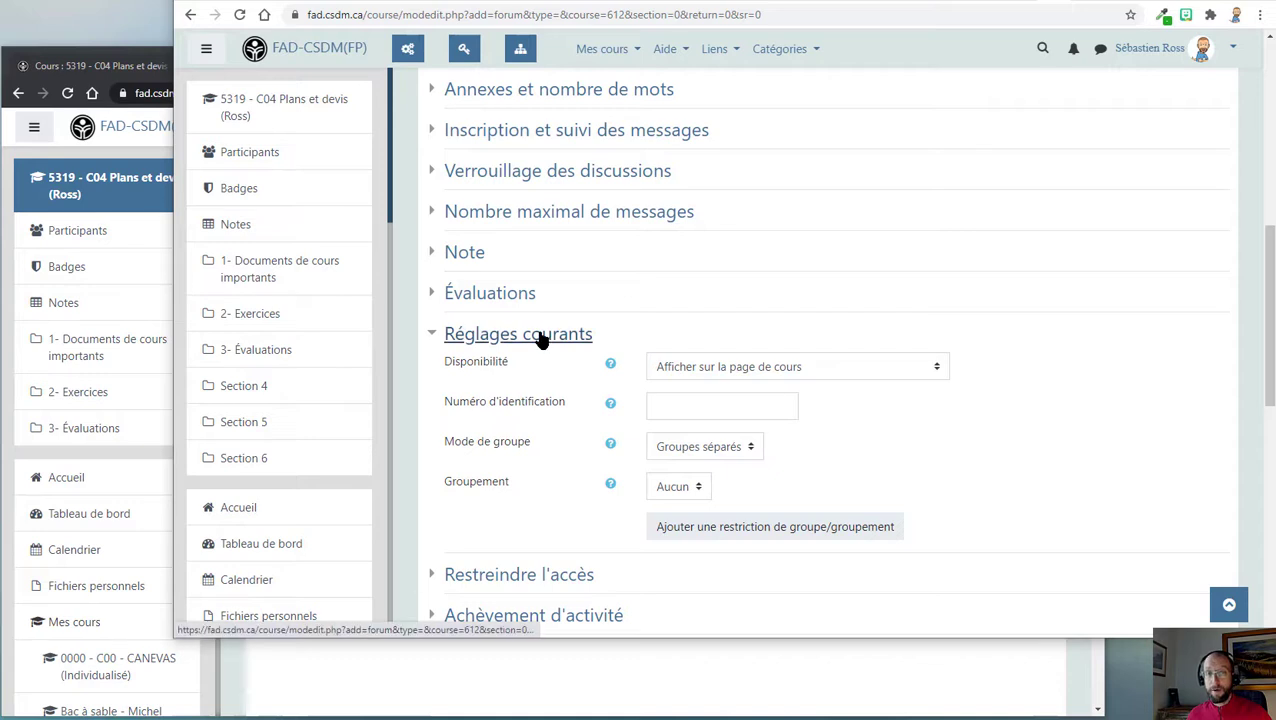
# Set the forum's group mode to "Groupes séparés" and save the activity, displaying the forum.
pyautogui.click(700, 452)
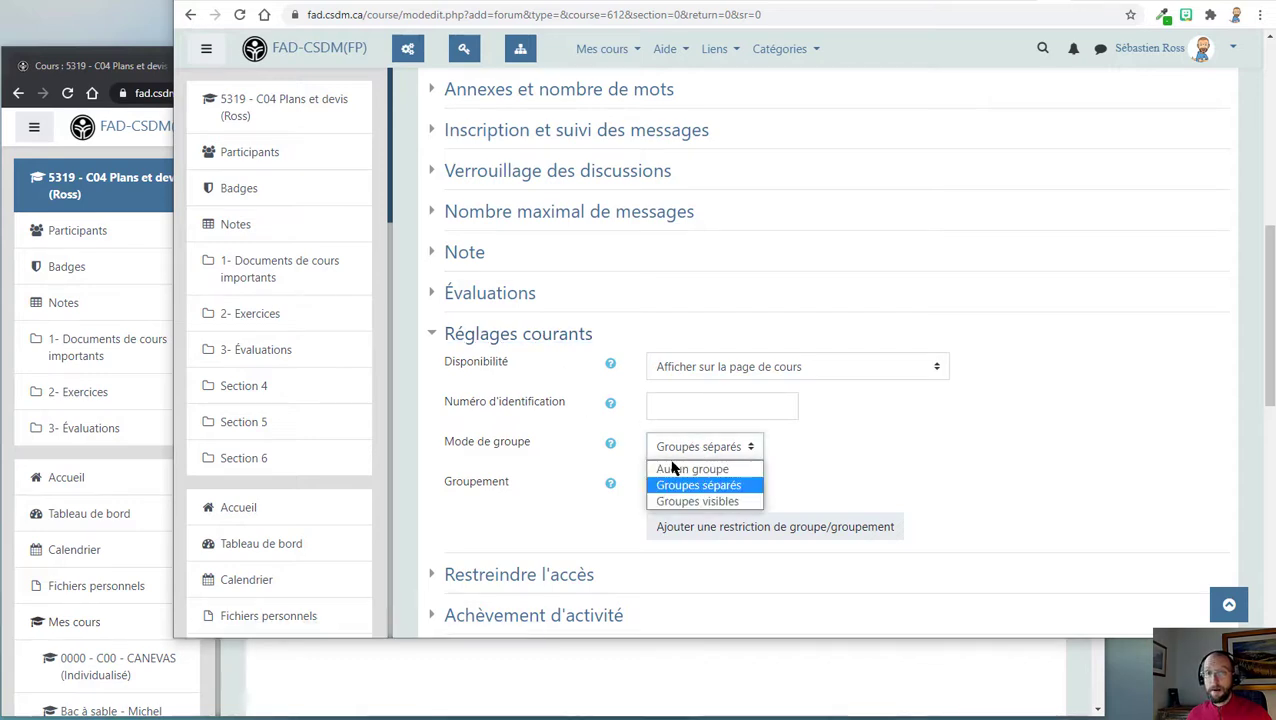
pyautogui.click(700, 470)
pyautogui.click(714, 447)
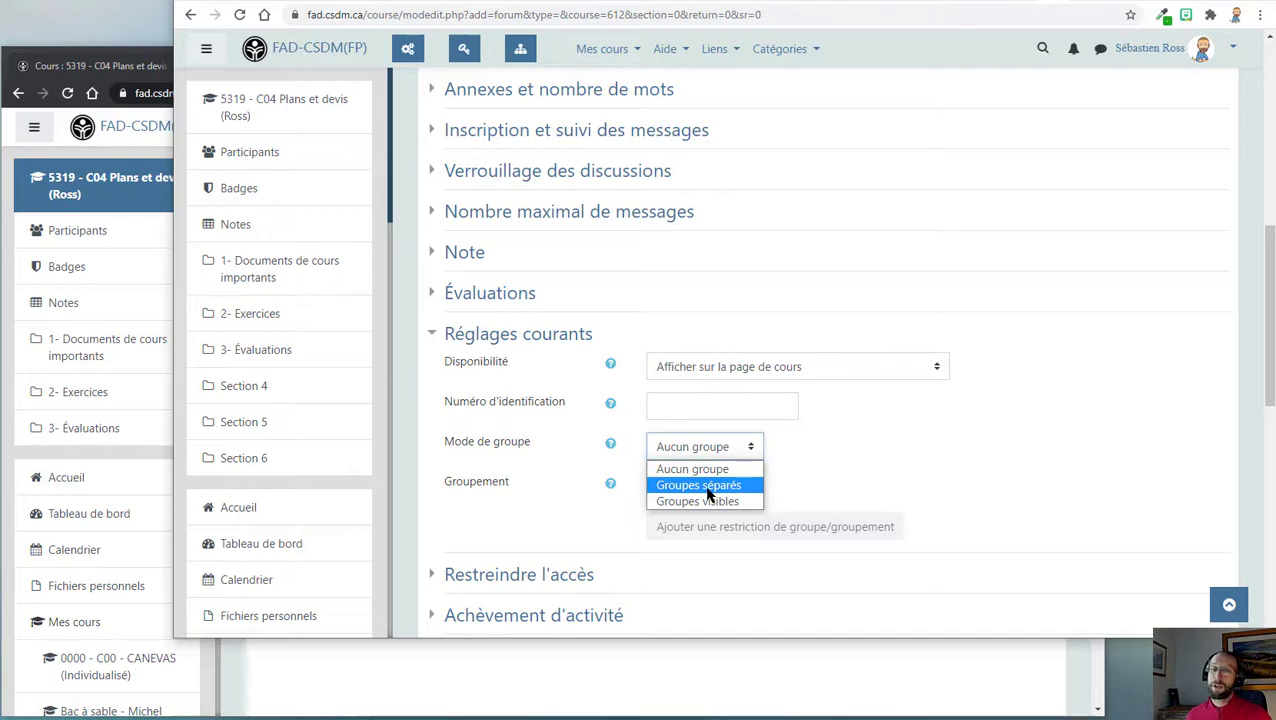
pyautogui.click(700, 486)
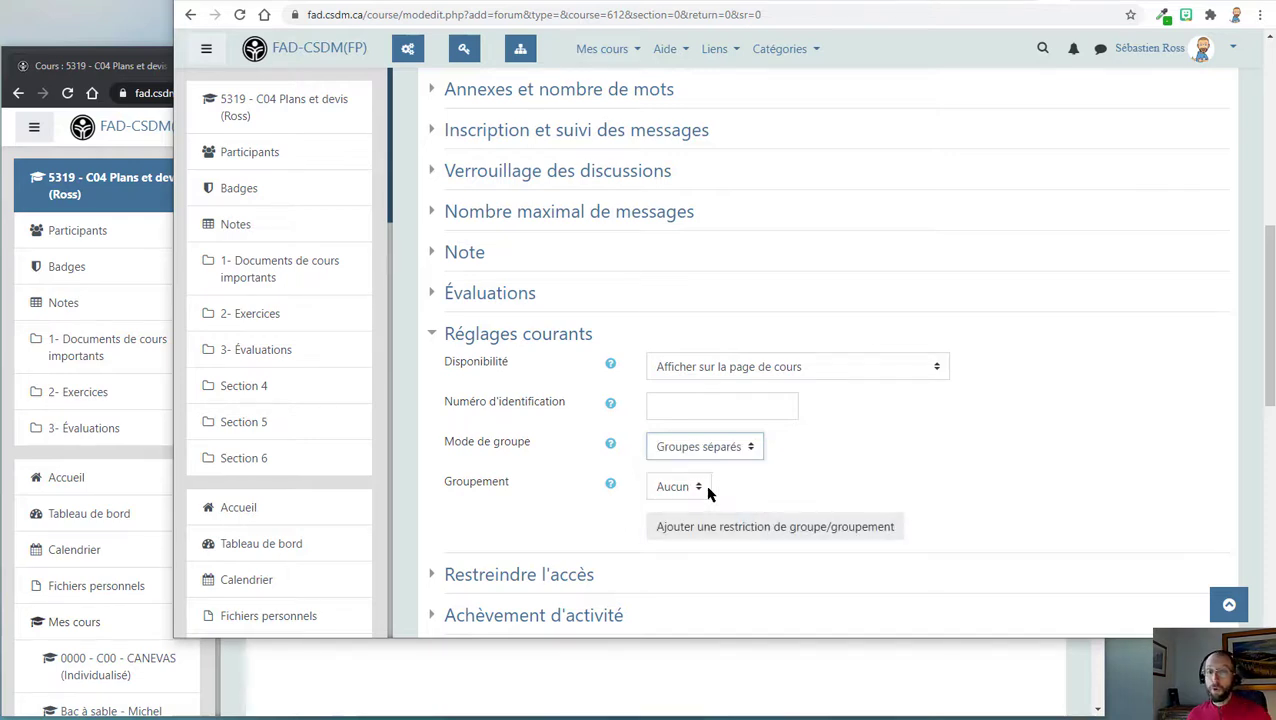
pyautogui.scroll(-2, 876, 503)
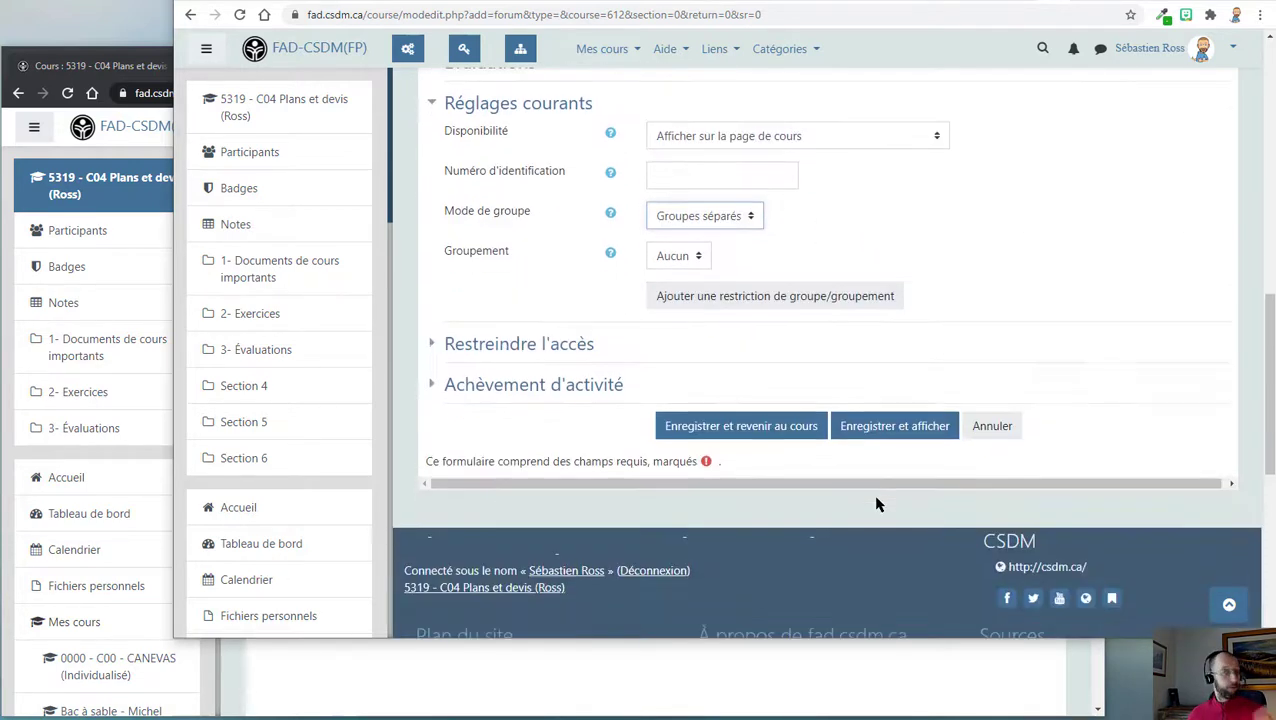
pyautogui.click(865, 436)
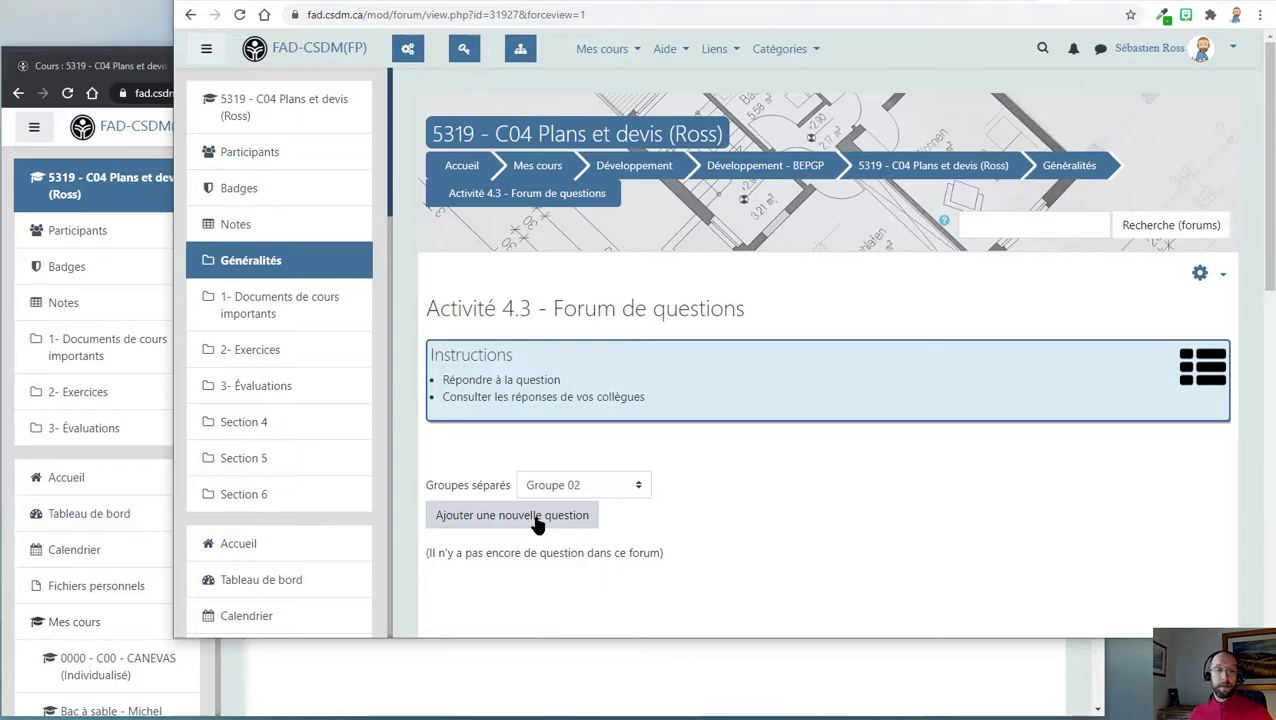
# Select "Groupe 01" in the forum's separate groups and start a new question.
pyautogui.click(585, 487)
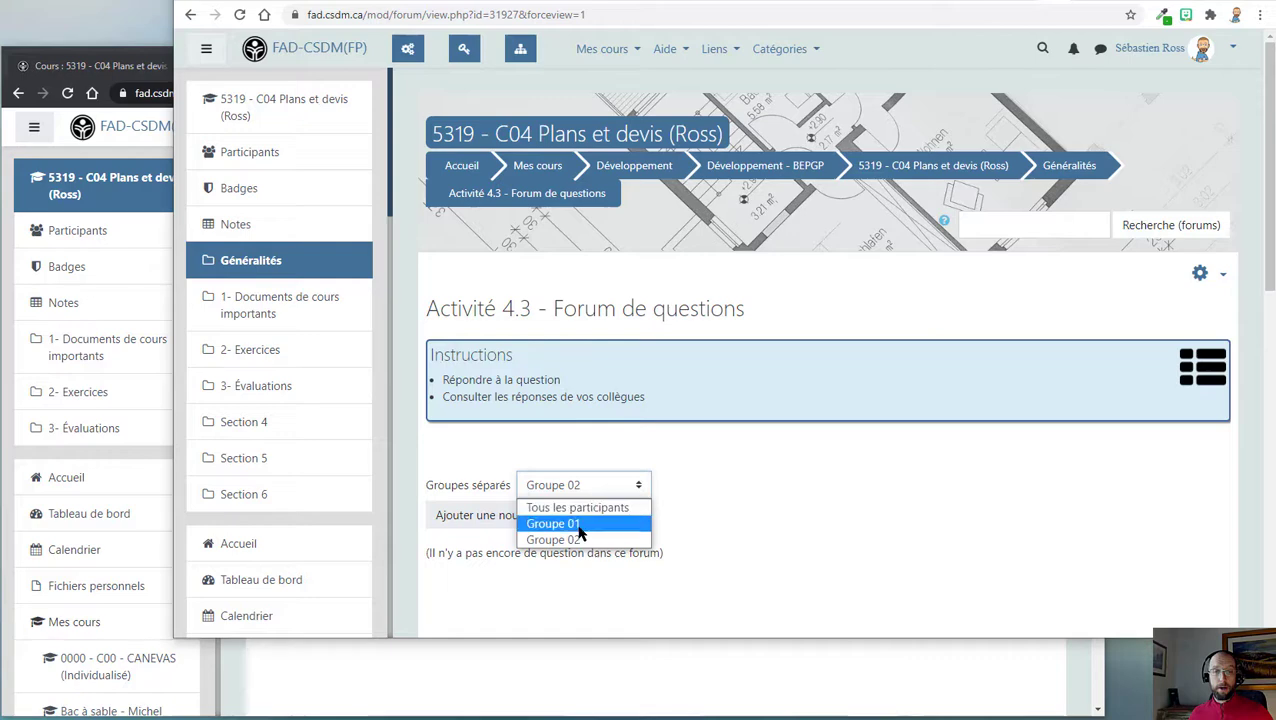
pyautogui.click(578, 524)
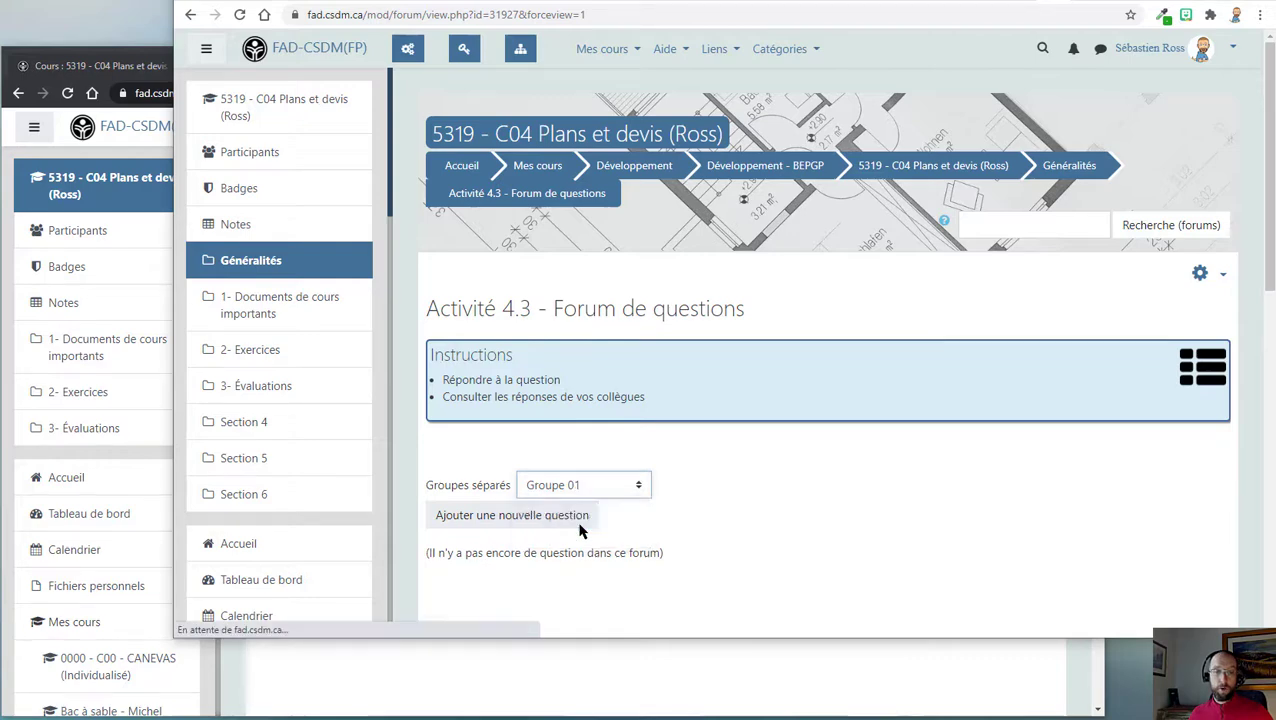
pyautogui.click(575, 518)
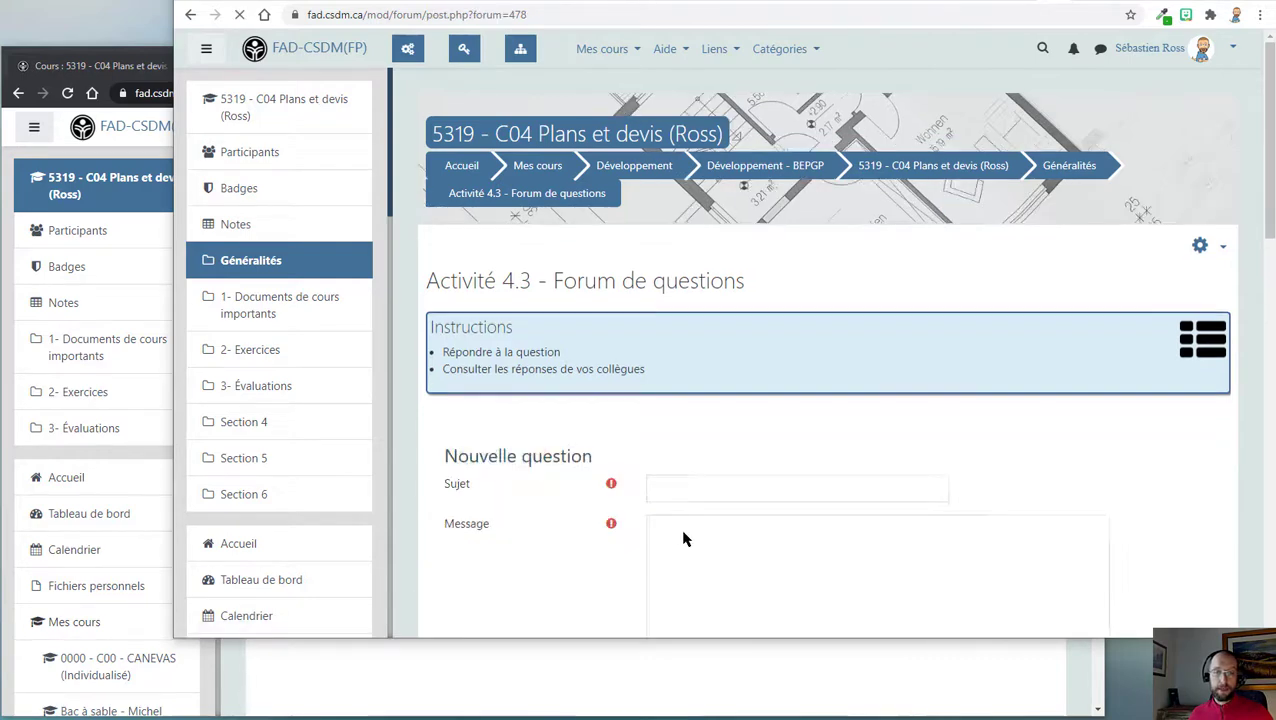
# Enter "Question" as the new question's subject and "Question... POurquoi?" as its message.
pyautogui.click(712, 488)
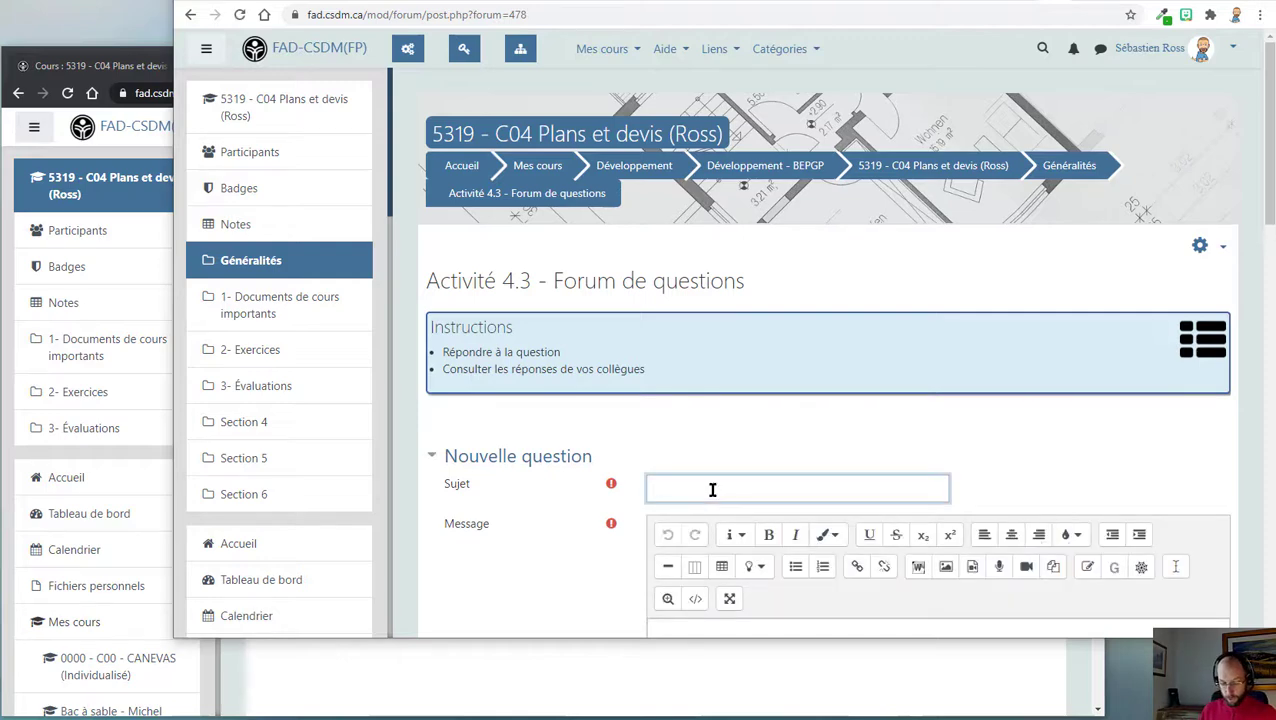
pyautogui.write('SuQuestion')
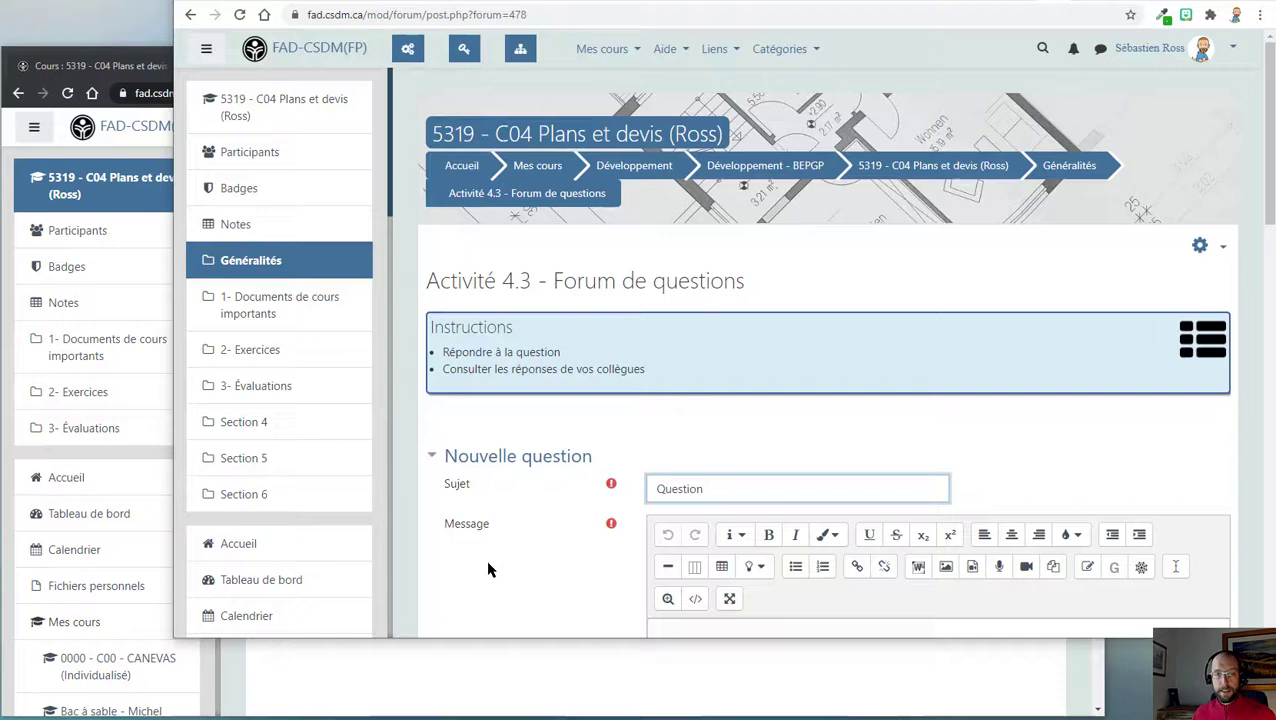
pyautogui.scroll(-2, 704, 516)
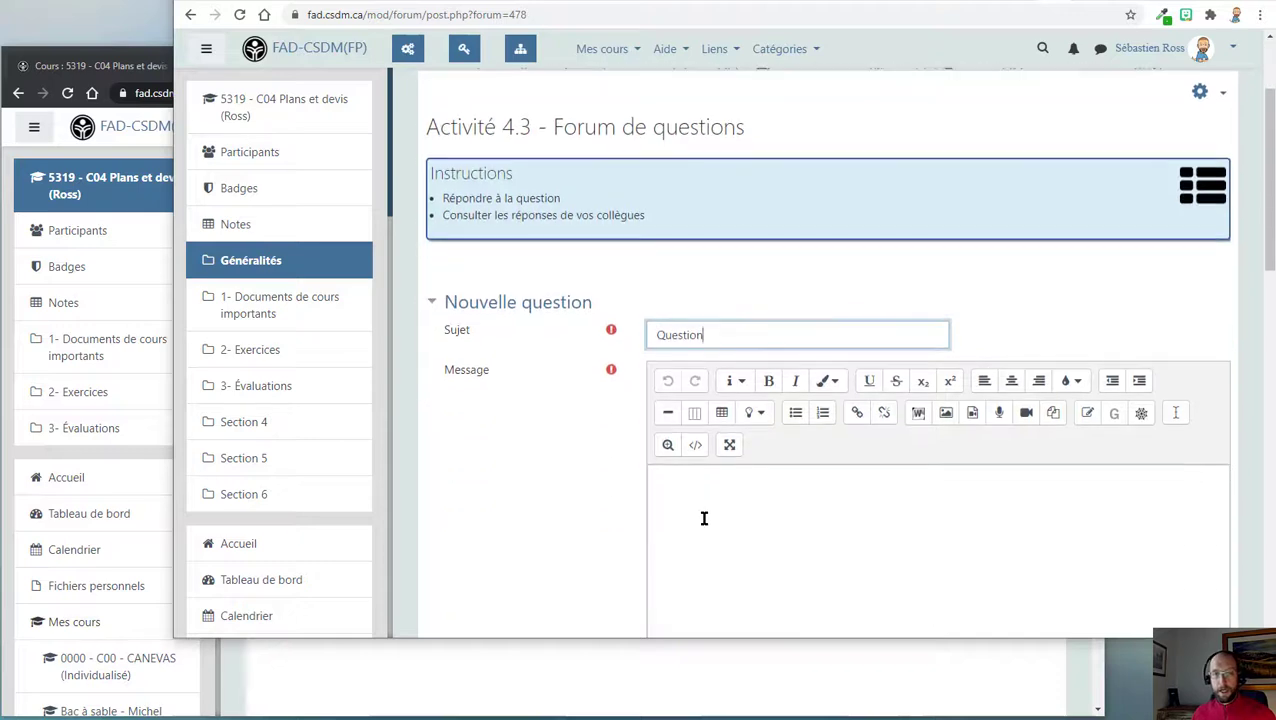
pyautogui.click(704, 516)
pyautogui.write('Questio')
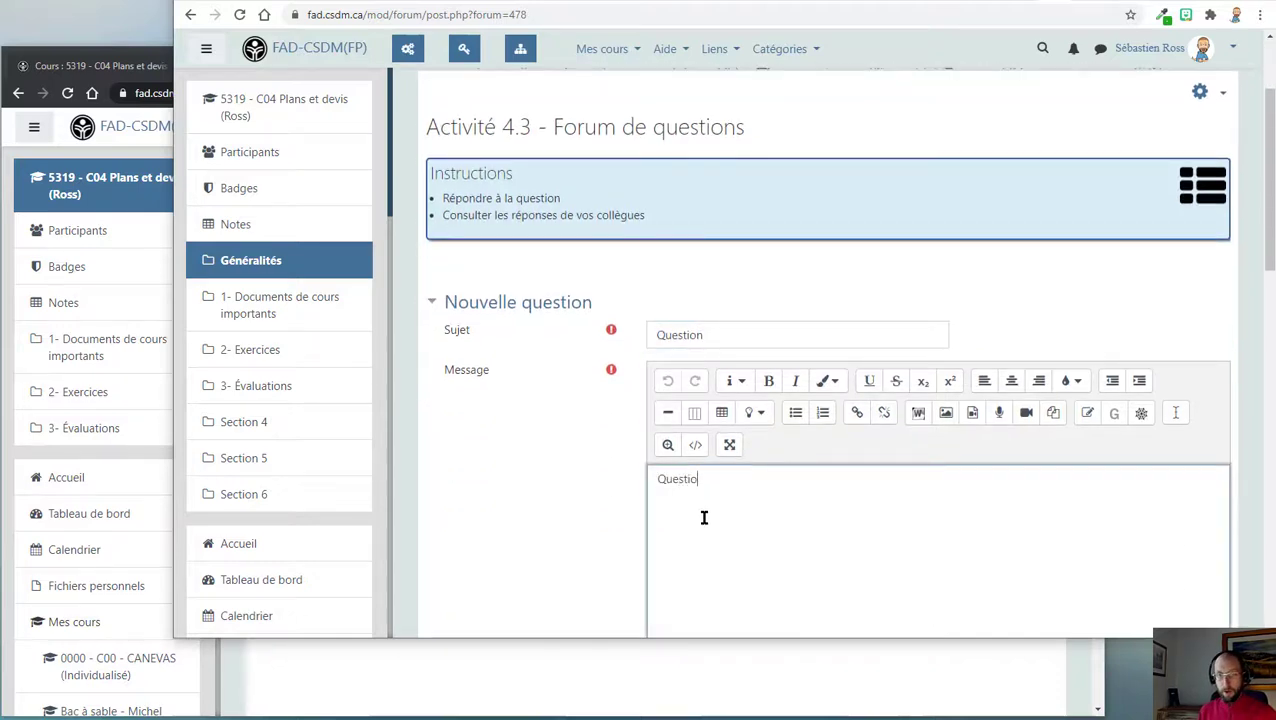
pyautogui.write('n...')
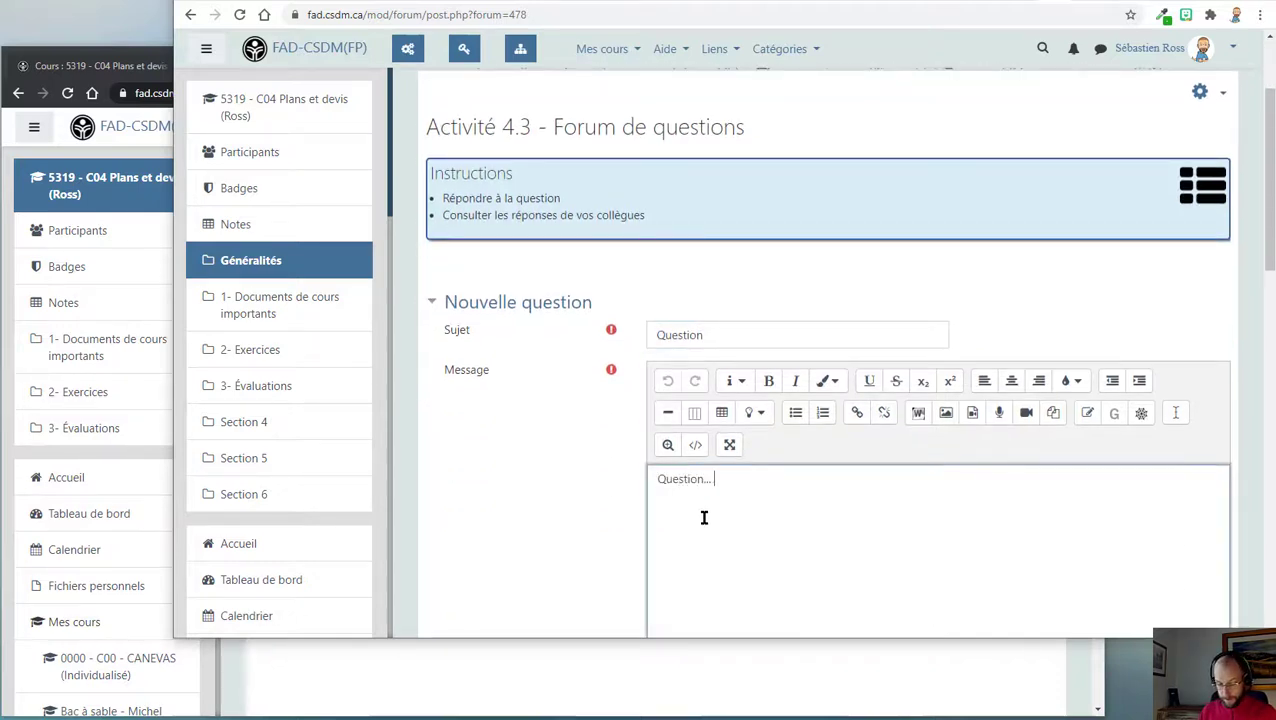
pyautogui.write(' POurquoi?')
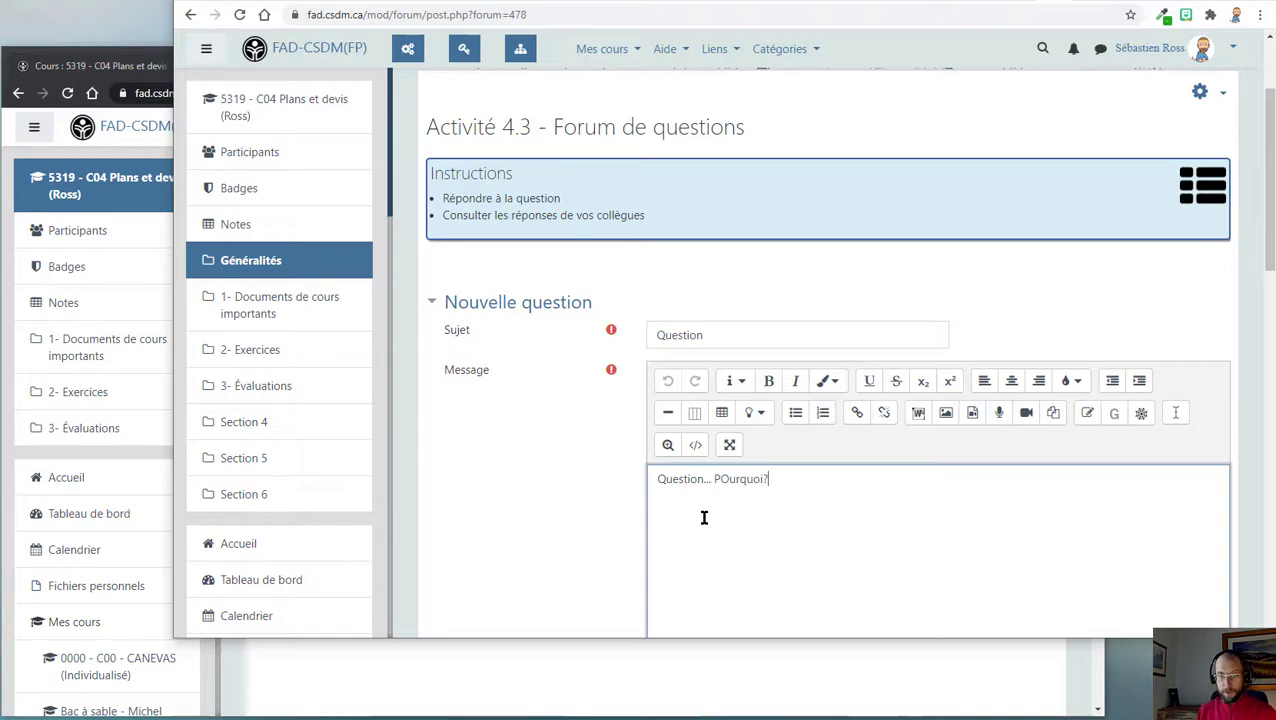
# Enable sending forum notifications without the editing delay and submit the question to Groupe 01.
pyautogui.scroll(-5, 665, 530)
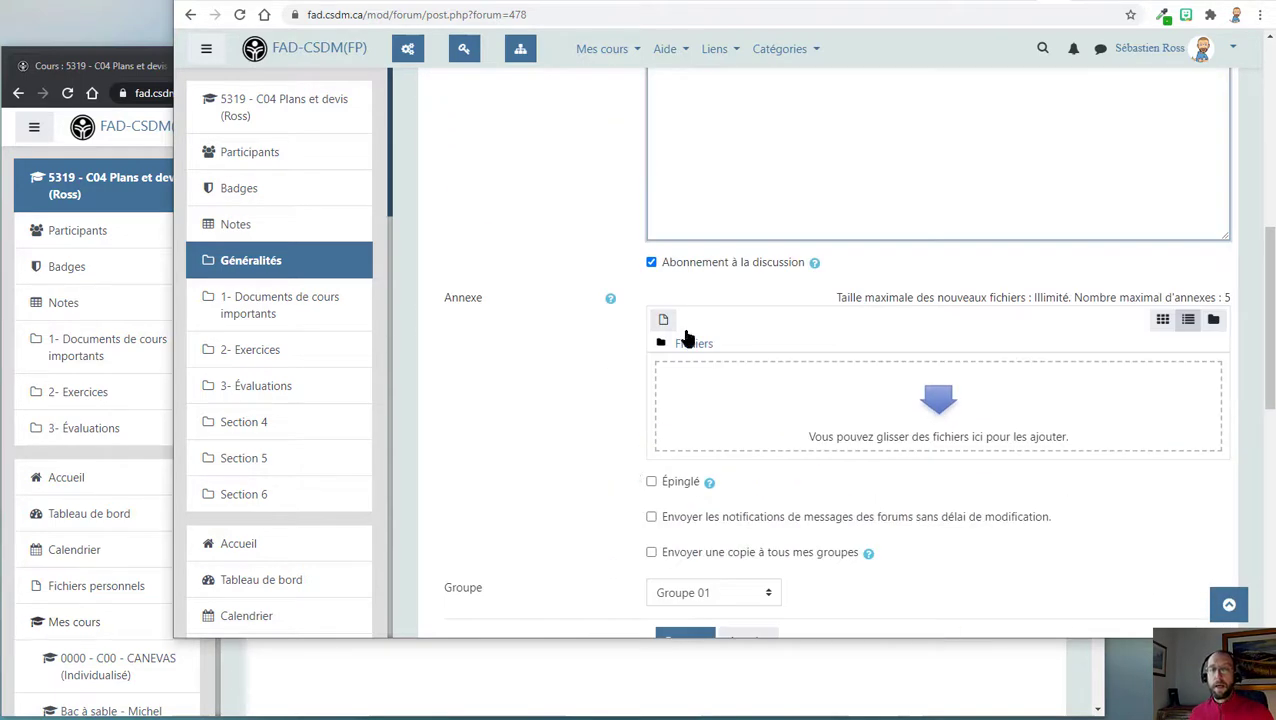
pyautogui.scroll(-1, 643, 445)
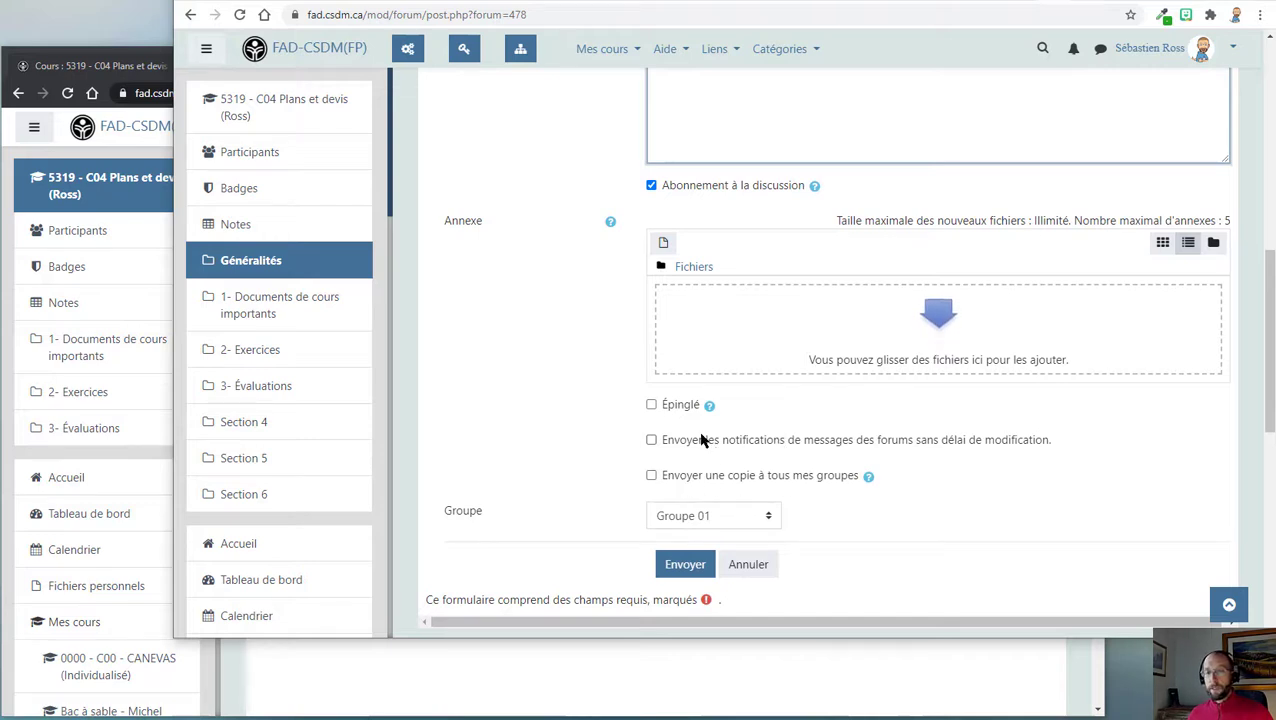
pyautogui.click(678, 450)
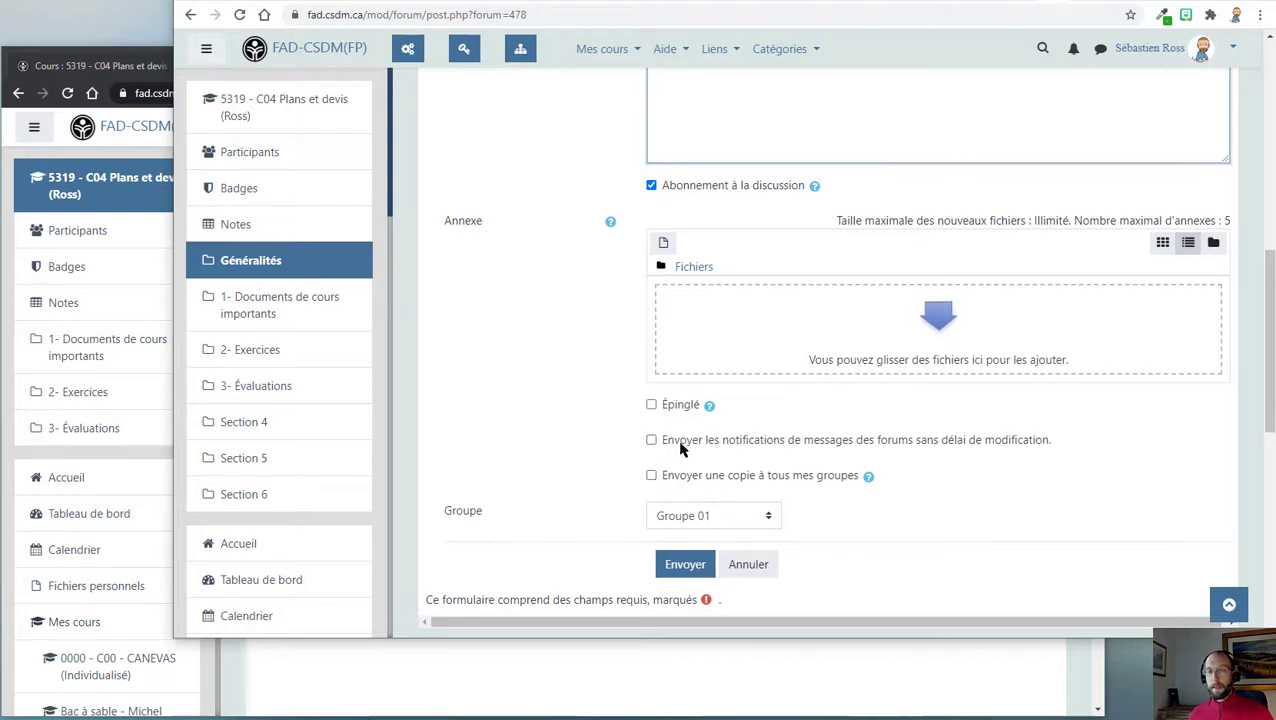
pyautogui.click(651, 441)
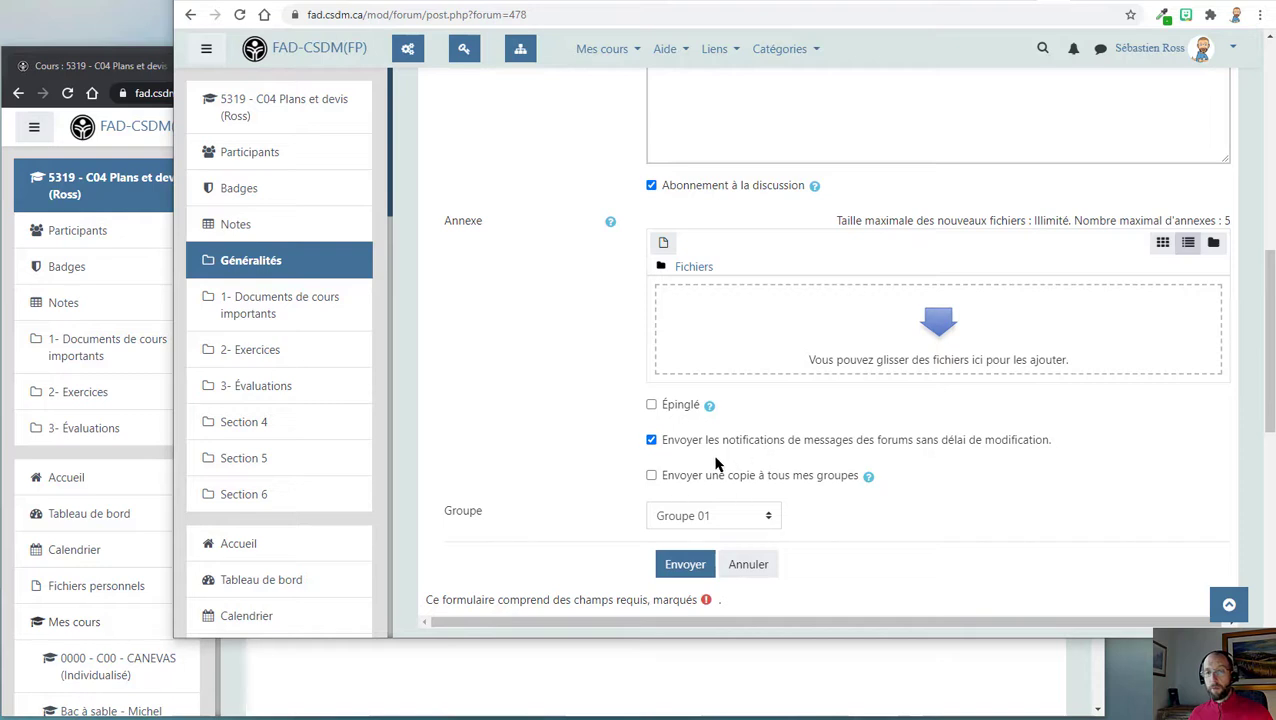
pyautogui.click(683, 566)
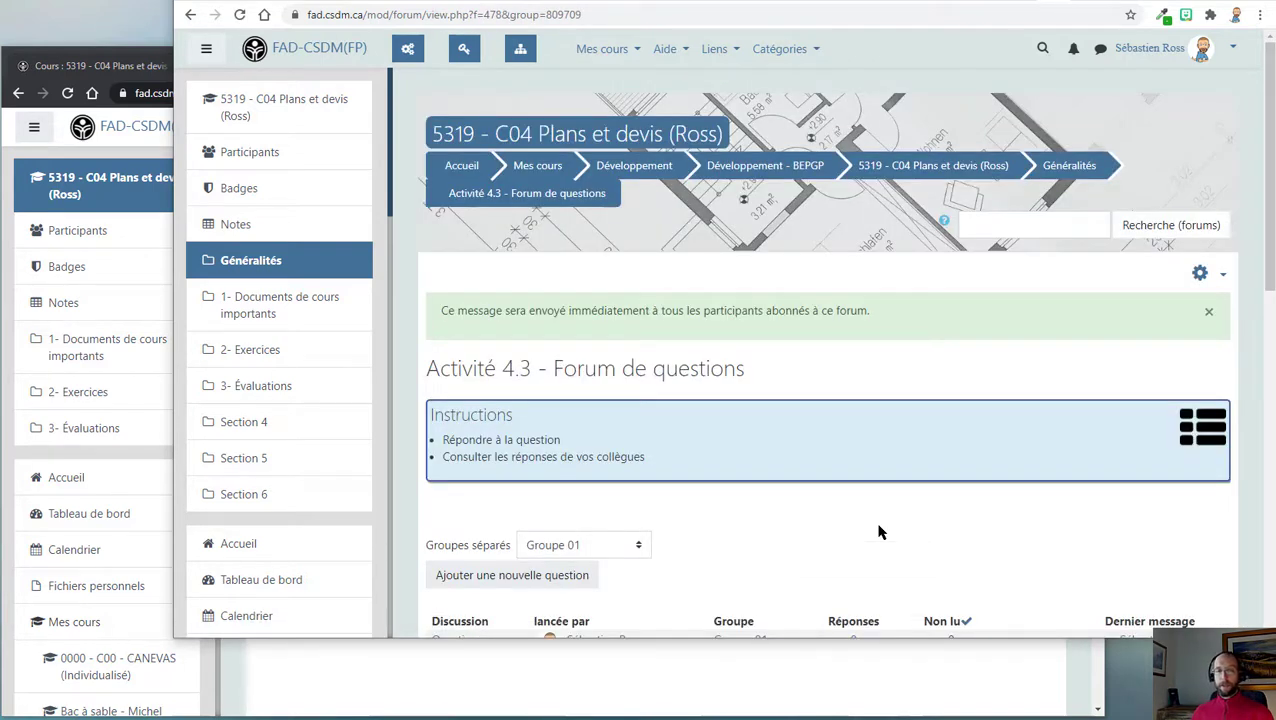
# Switch to the student's private browser window, reload the course page and view "Activité 4.3 - Forum de questions".
pyautogui.click(836, 669)
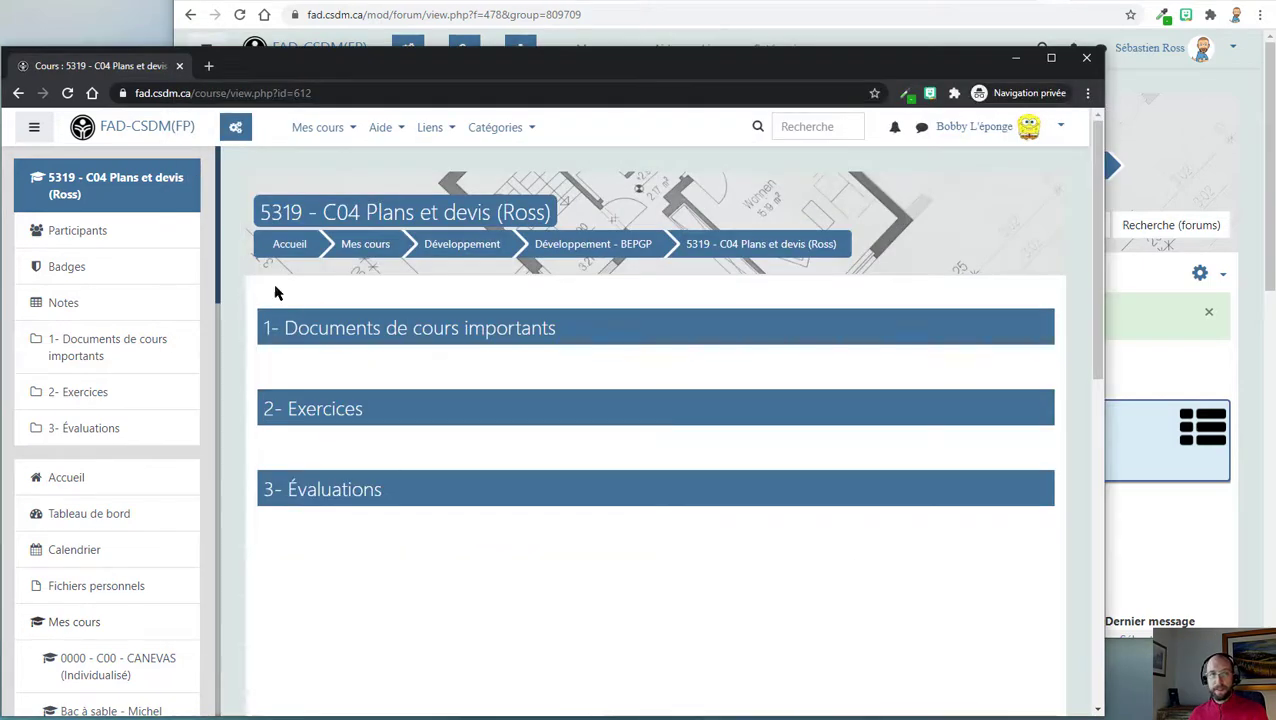
pyautogui.click(67, 93)
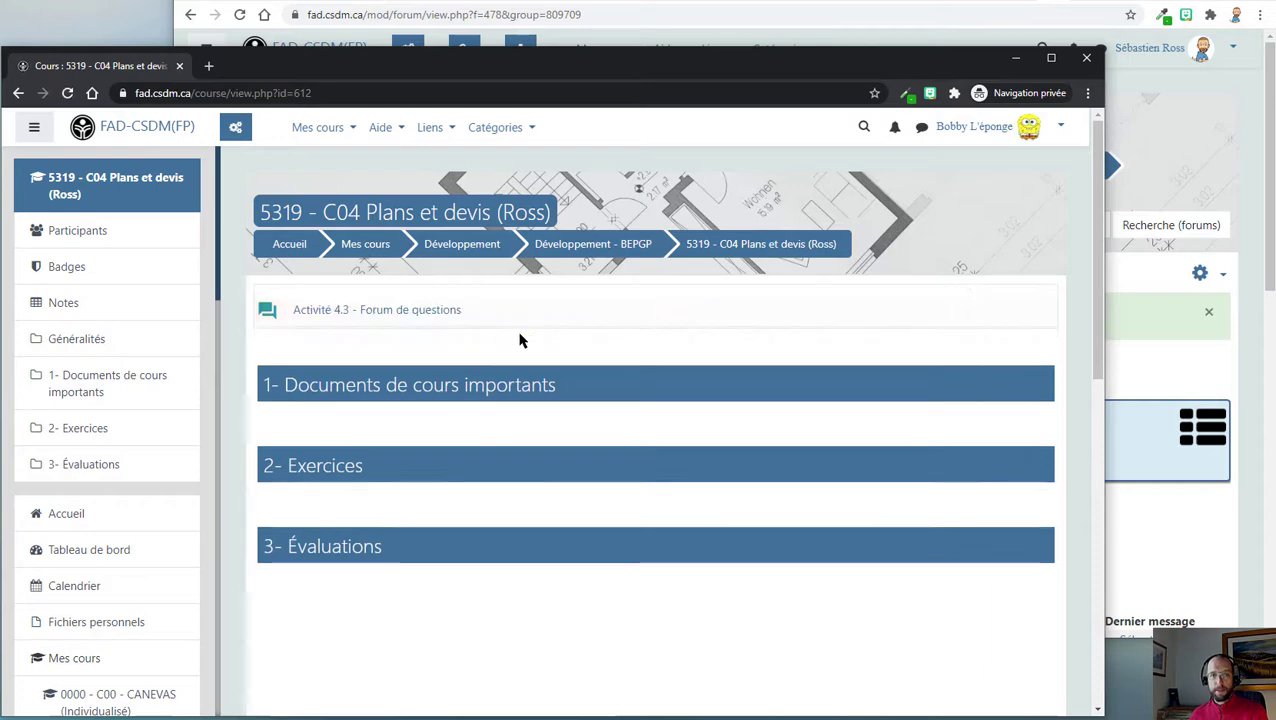
pyautogui.click(400, 310)
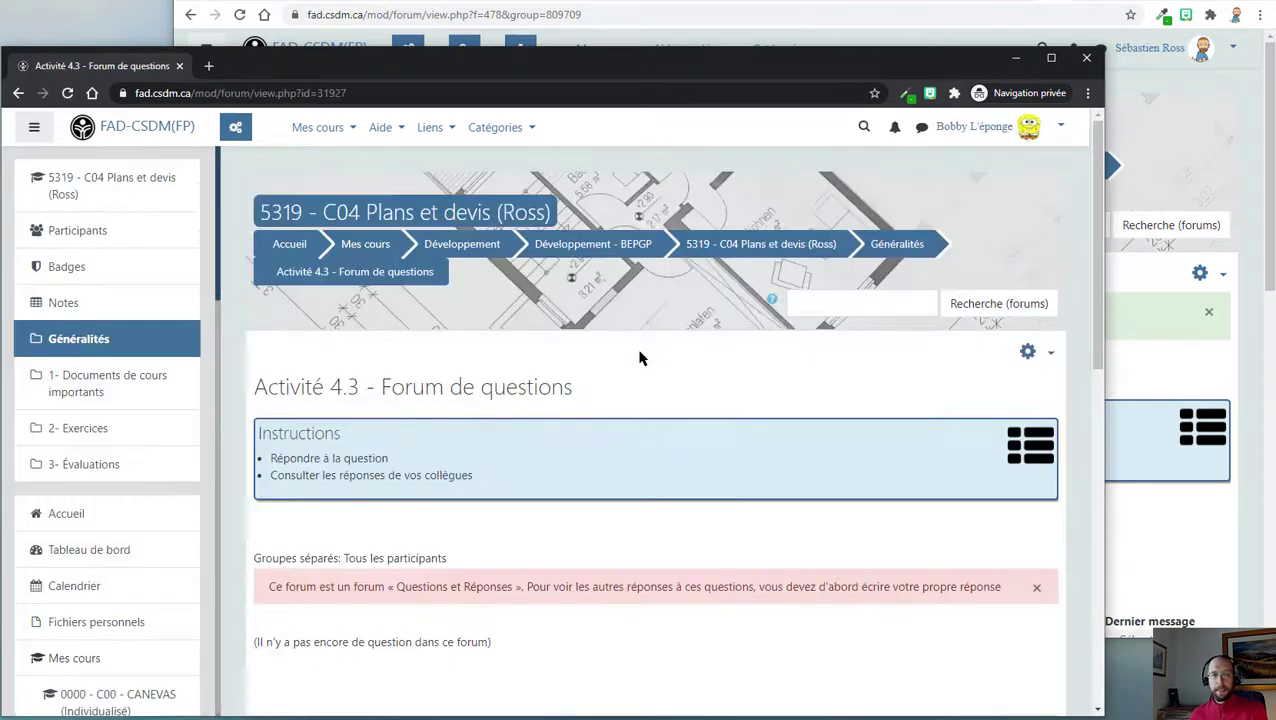
pyautogui.scroll(-3, 634, 513)
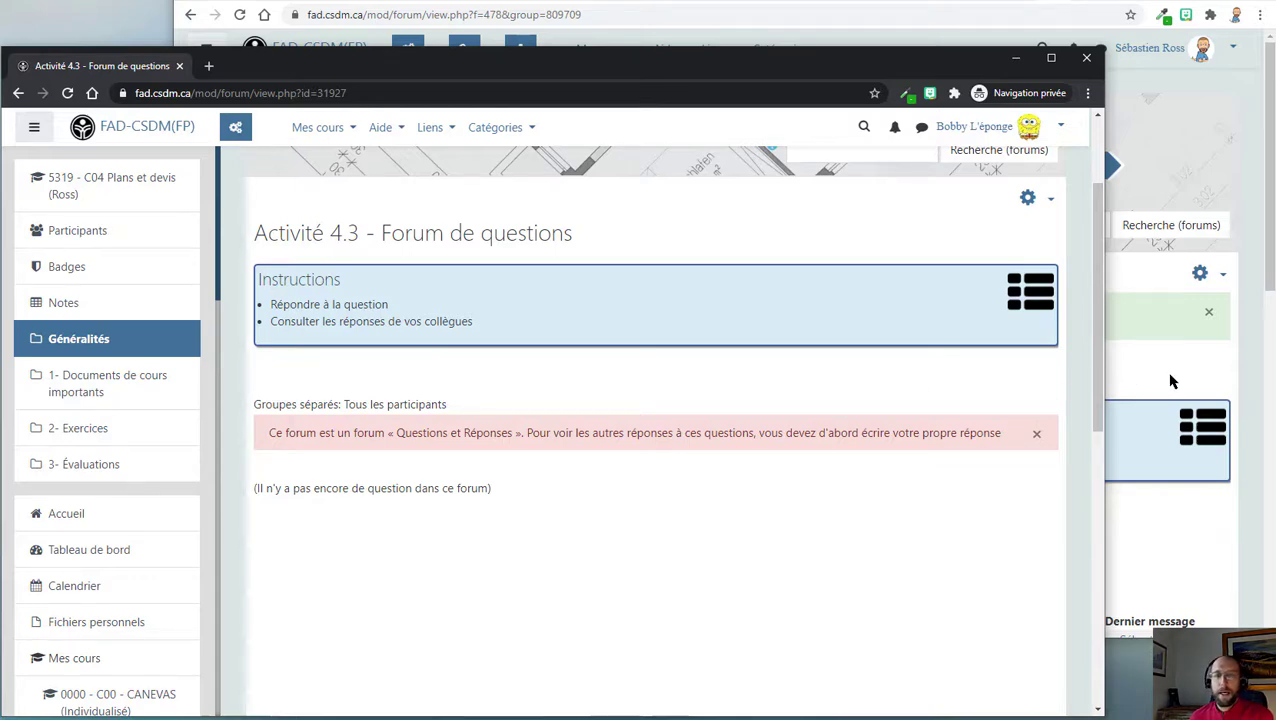
# Return to the teacher's browser window and open the user management page for Groupe 01 in the course groups.
pyautogui.click(1172, 379)
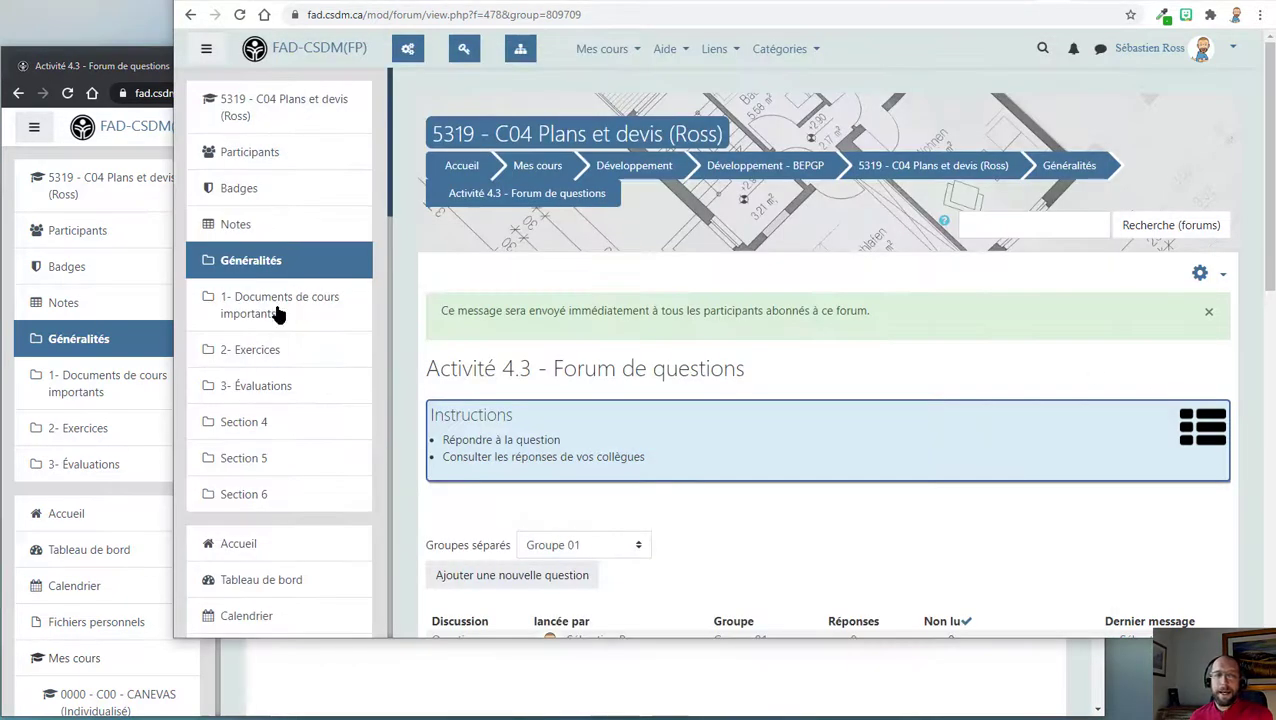
pyautogui.click(246, 155)
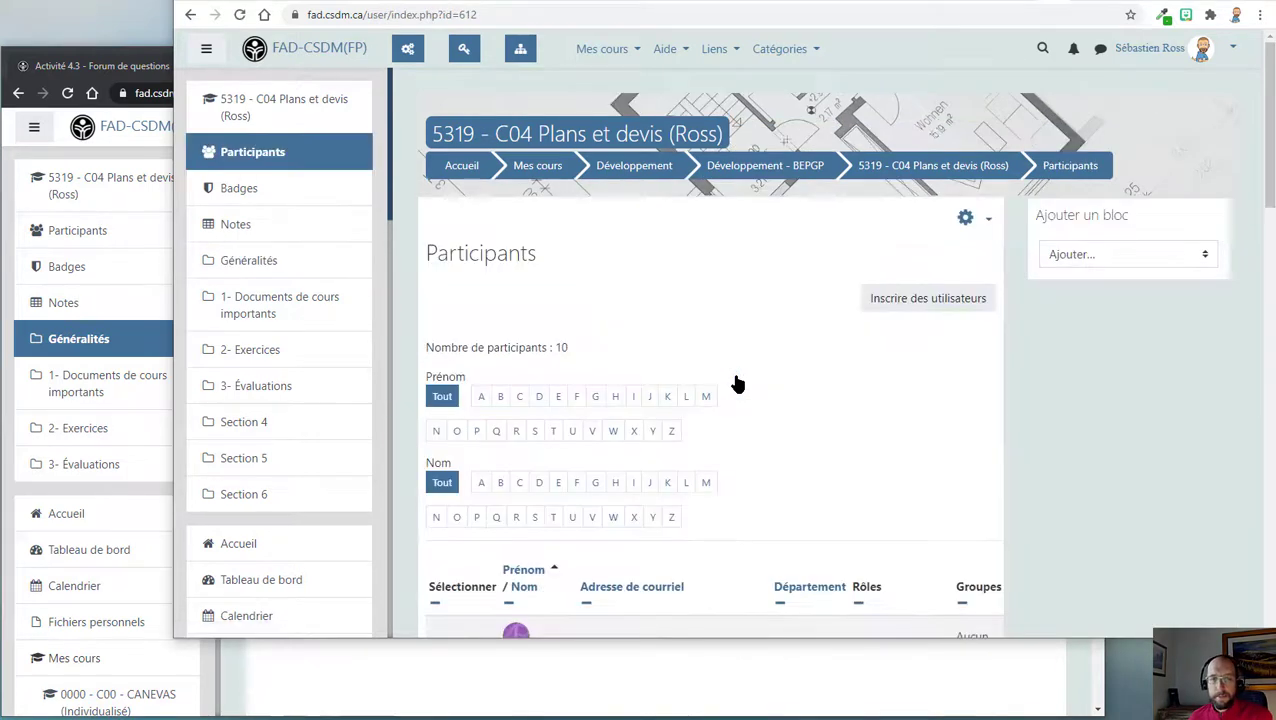
pyautogui.click(410, 48)
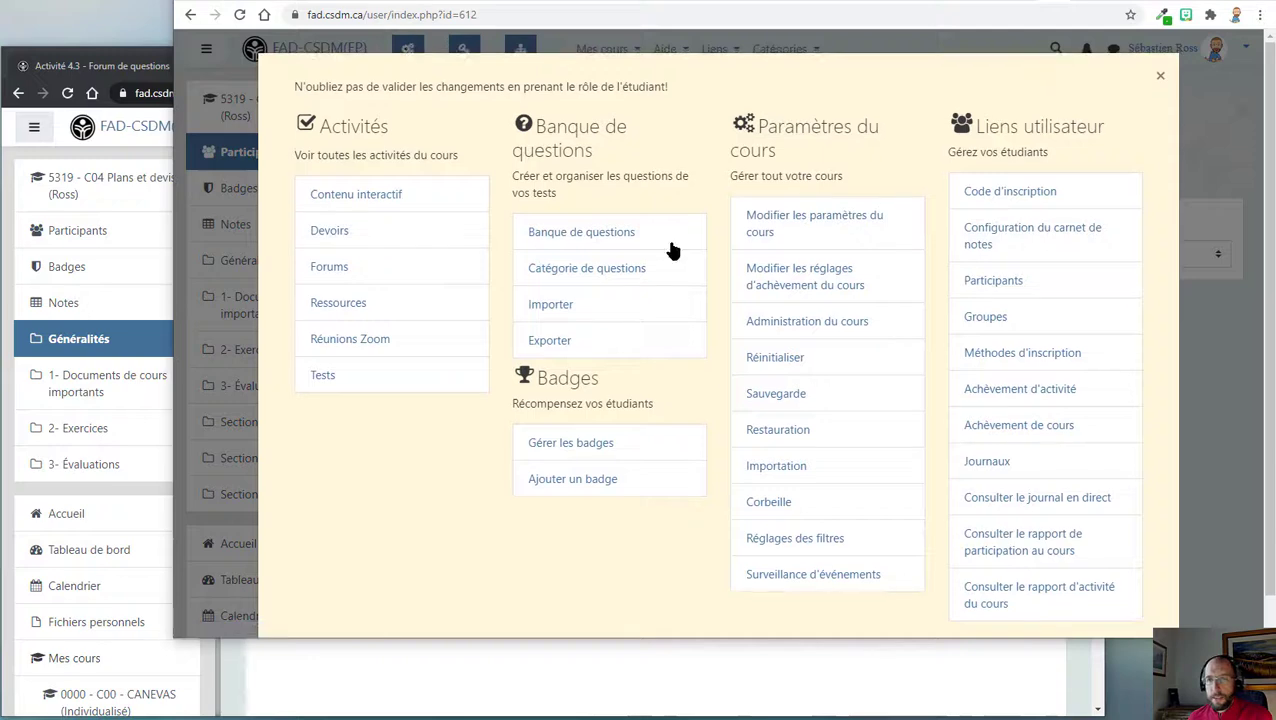
pyautogui.click(995, 316)
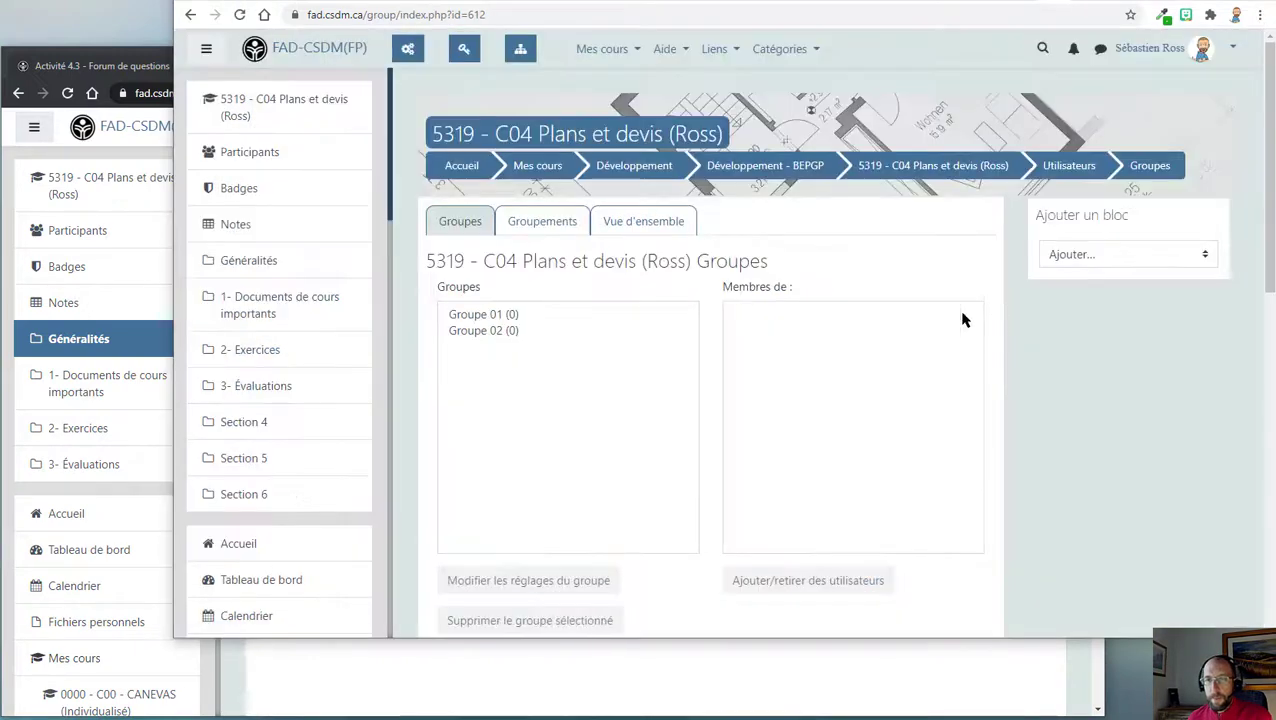
pyautogui.click(490, 316)
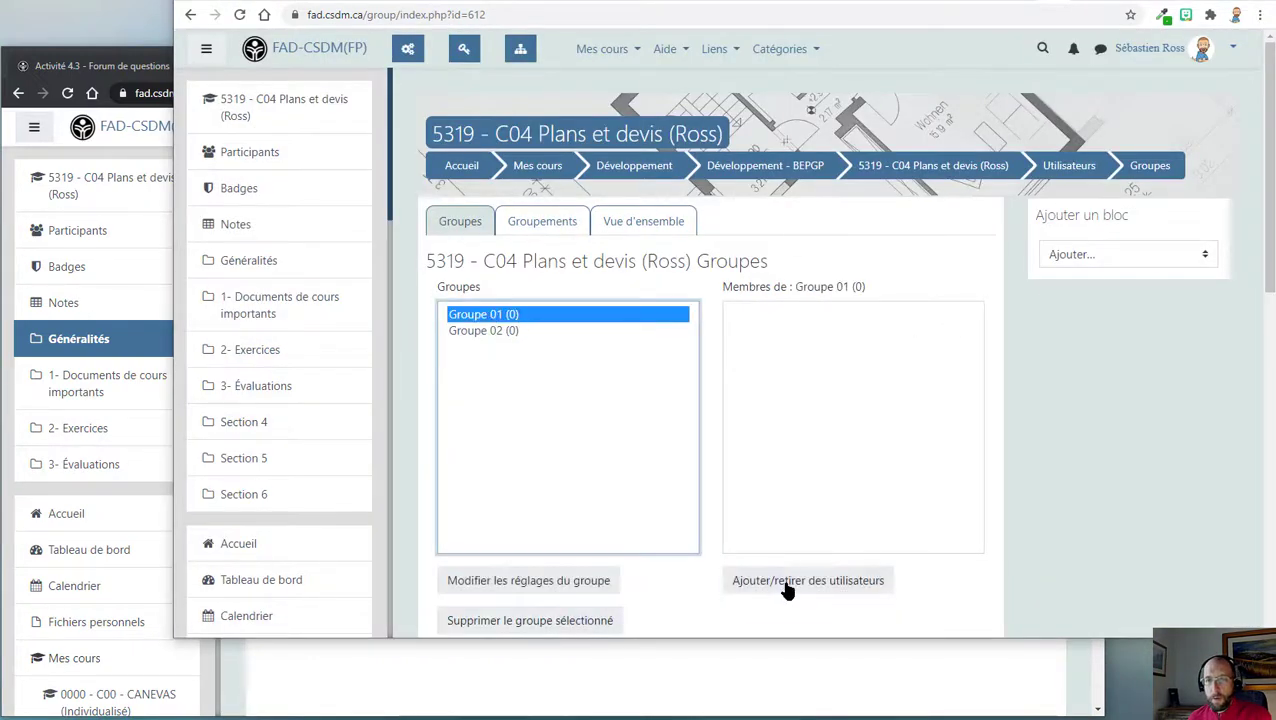
pyautogui.click(789, 590)
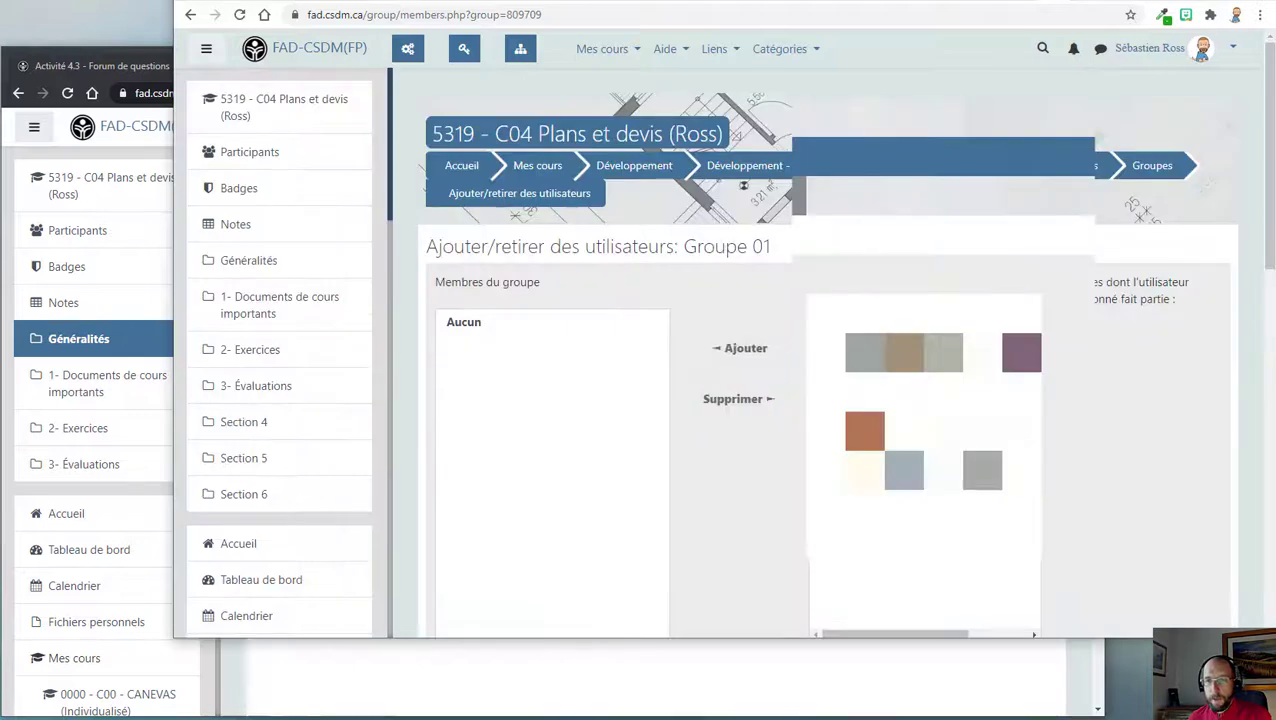
# Add the test student to Groupe 01 and check the group's member list.
pyautogui.click(880, 508)
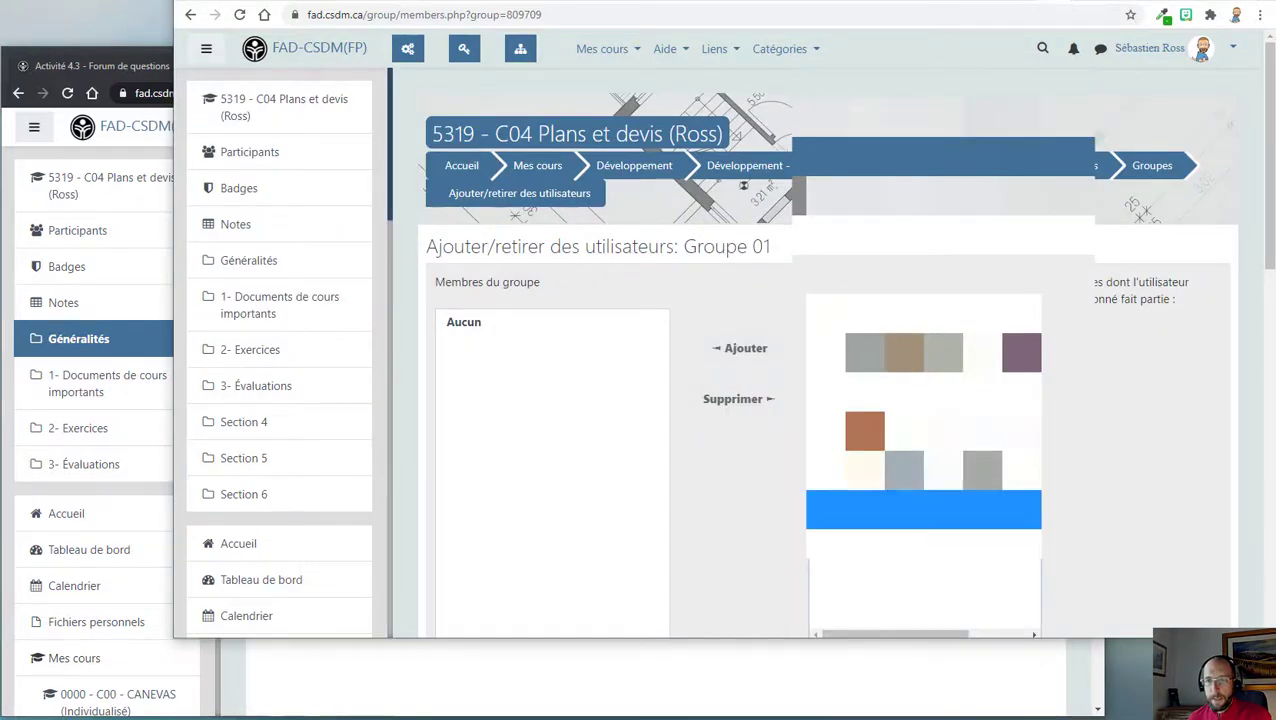
pyautogui.click(742, 350)
pyautogui.scroll(-3, 747, 516)
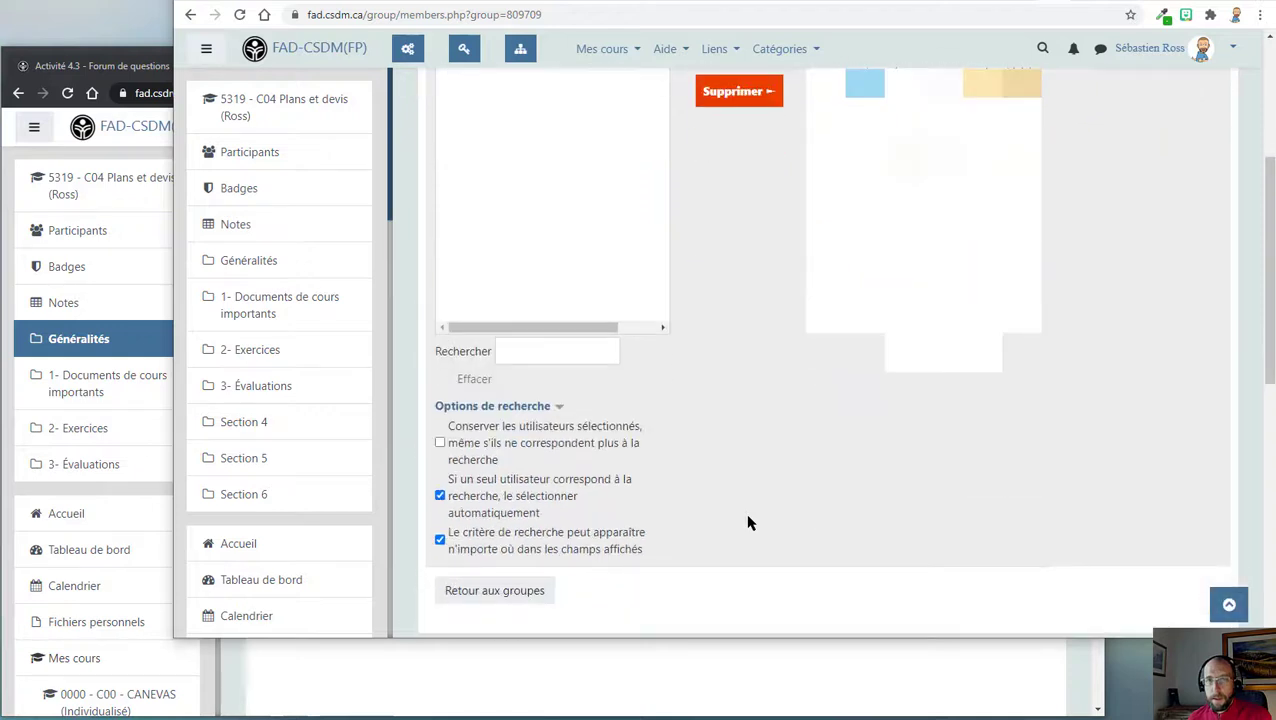
pyautogui.scroll(5, 747, 521)
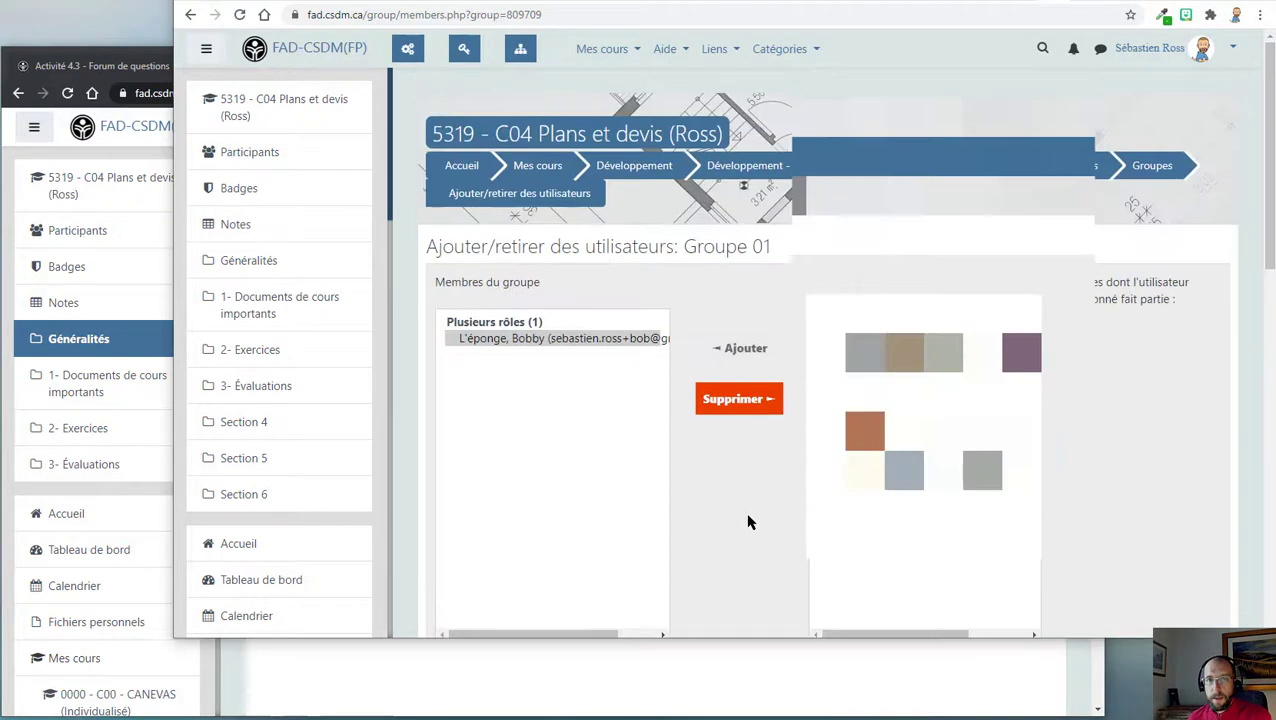
# Return to the course page and reload the question forum in the student's private browser window.
pyautogui.click(276, 107)
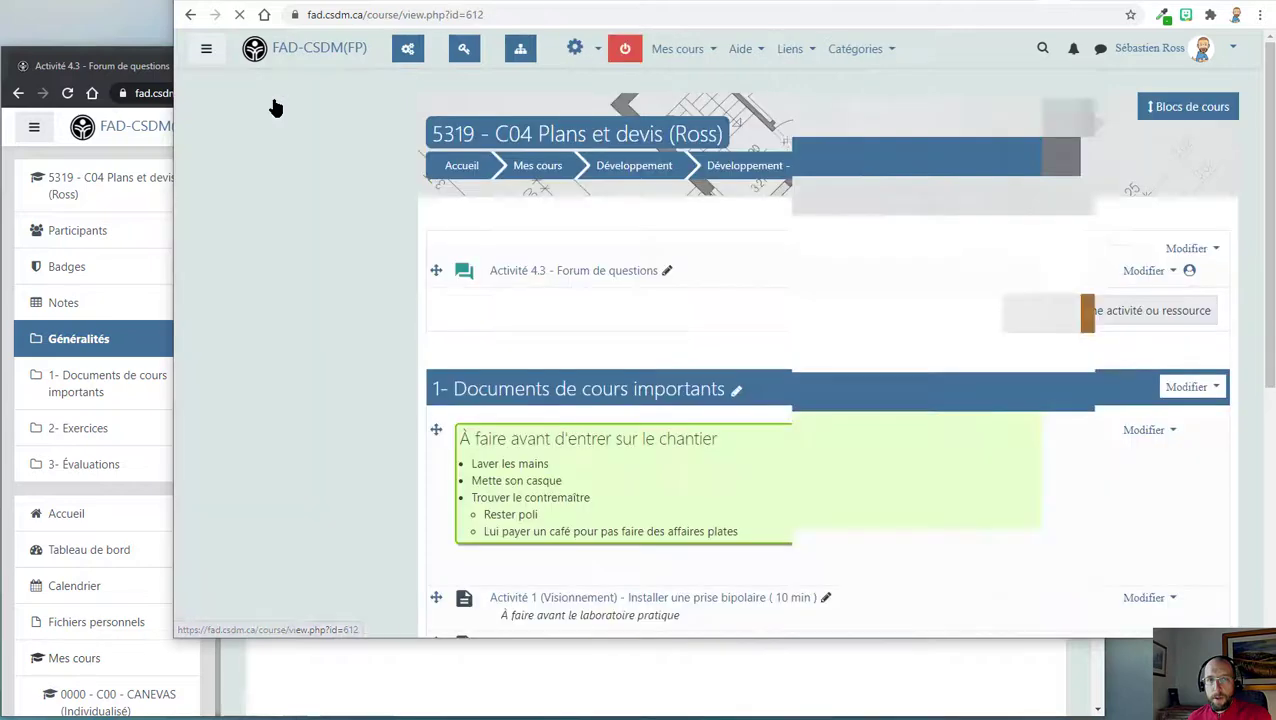
pyautogui.click(131, 57)
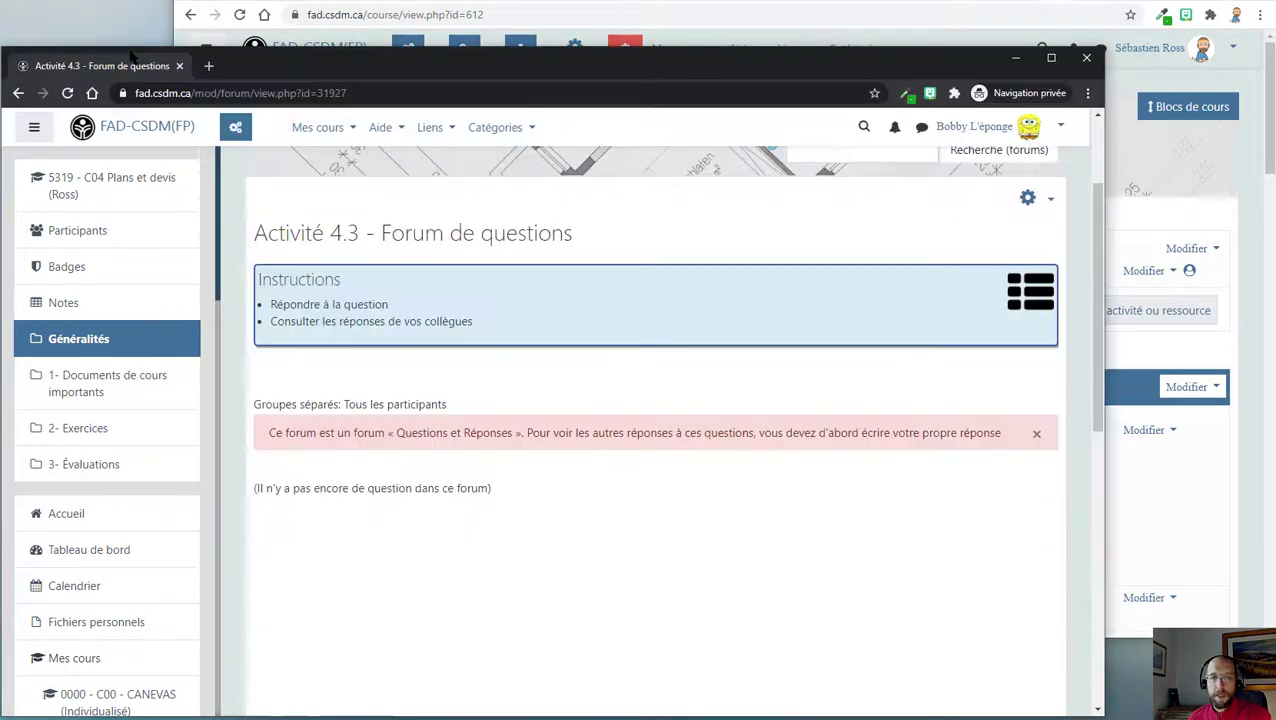
pyautogui.click(68, 93)
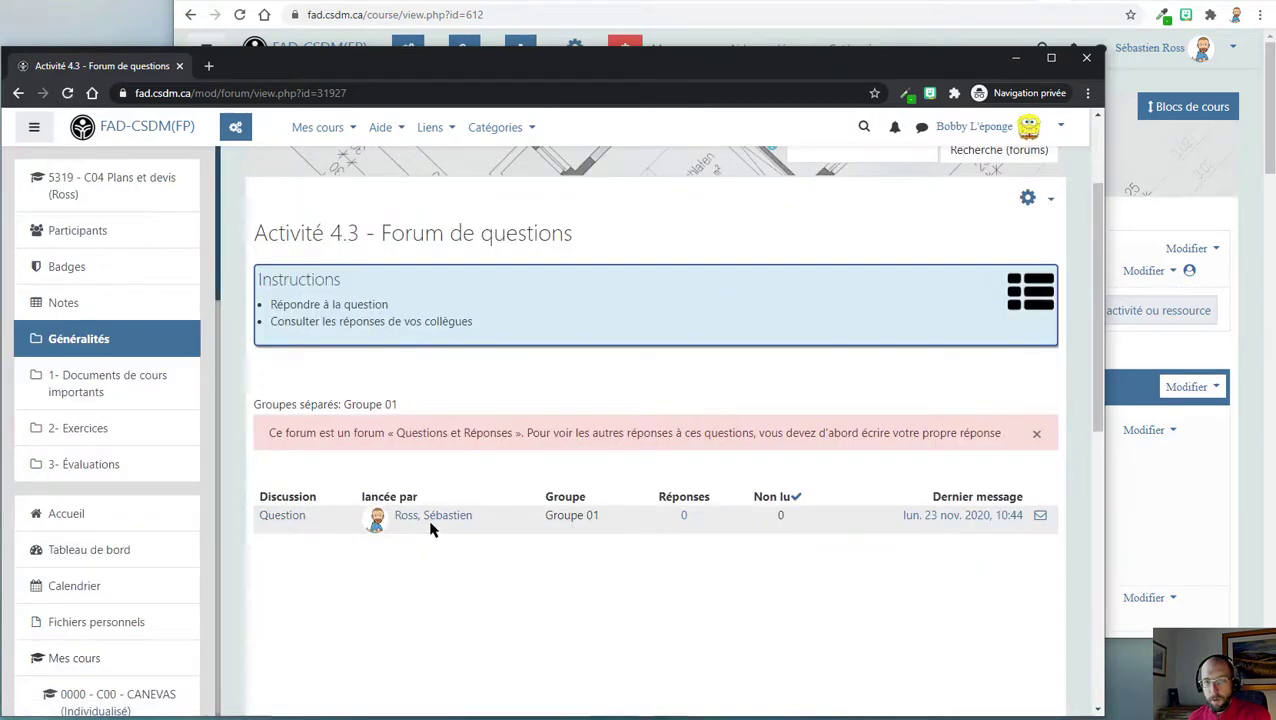
# View the posted question in the student's private window, and return to the teacher's browser window to open "Activité 4.3 - Forum de questions".
pyautogui.click(284, 516)
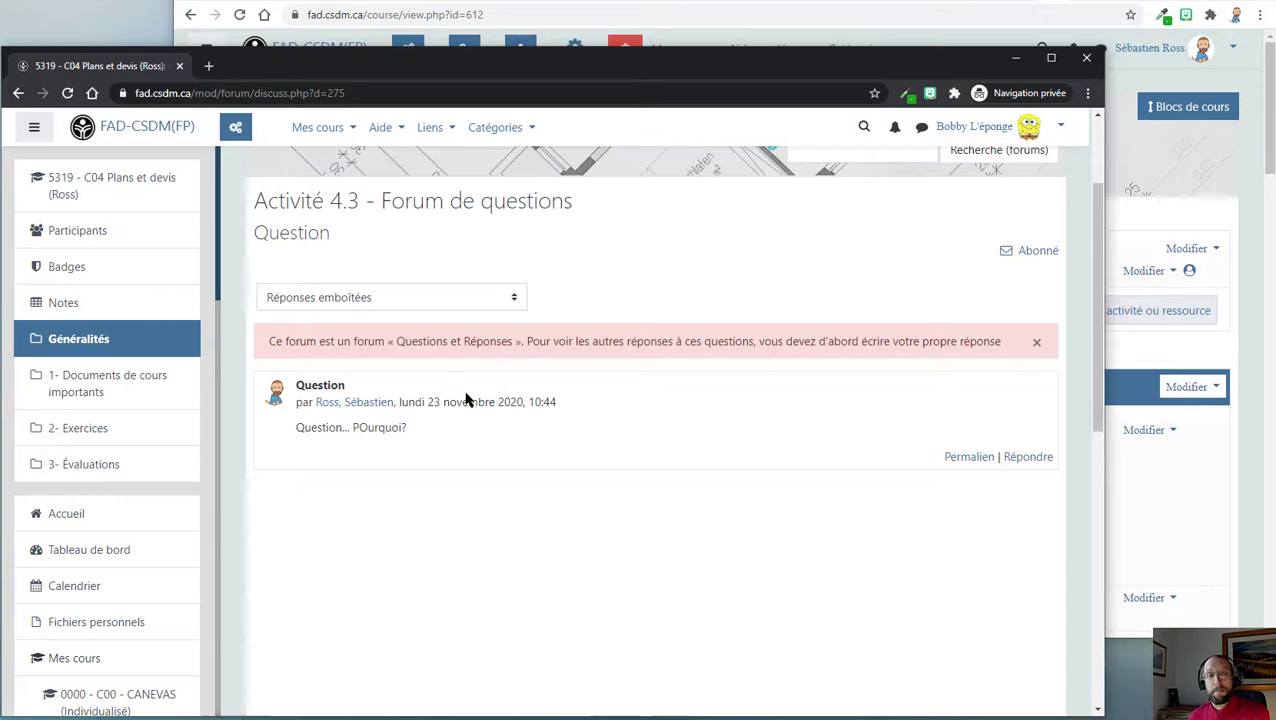
pyautogui.click(1190, 358)
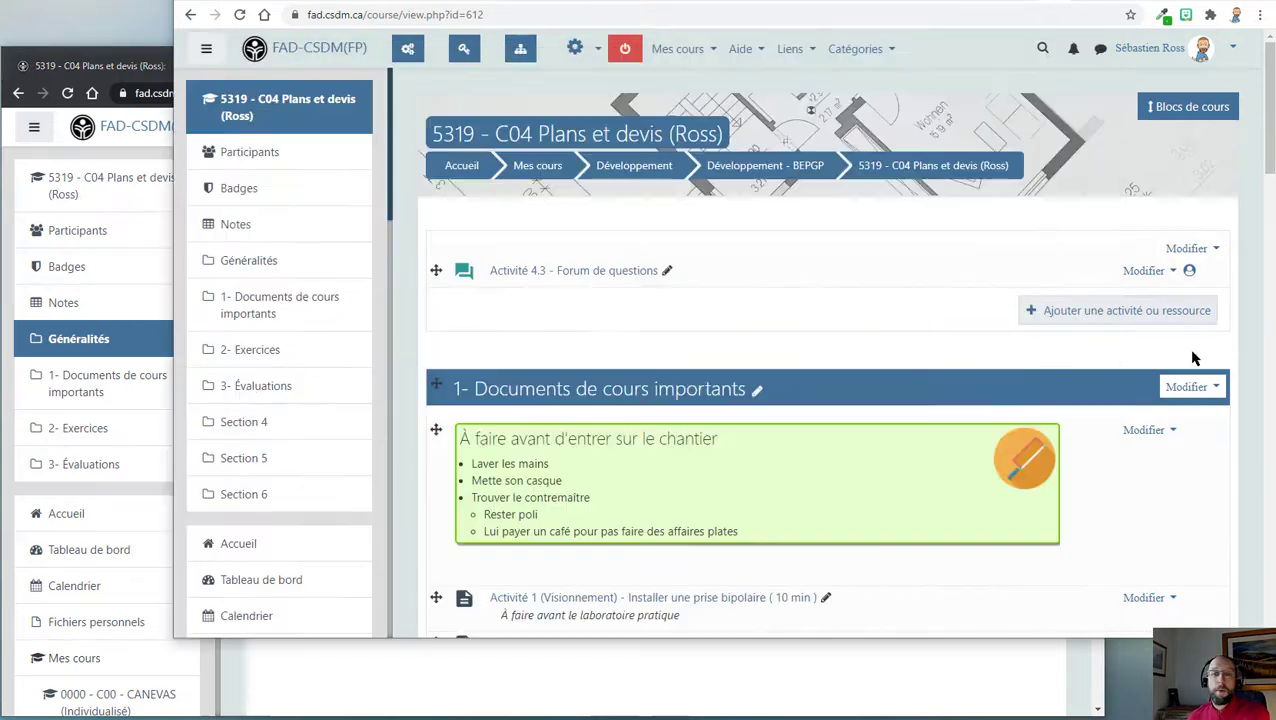
pyautogui.click(570, 272)
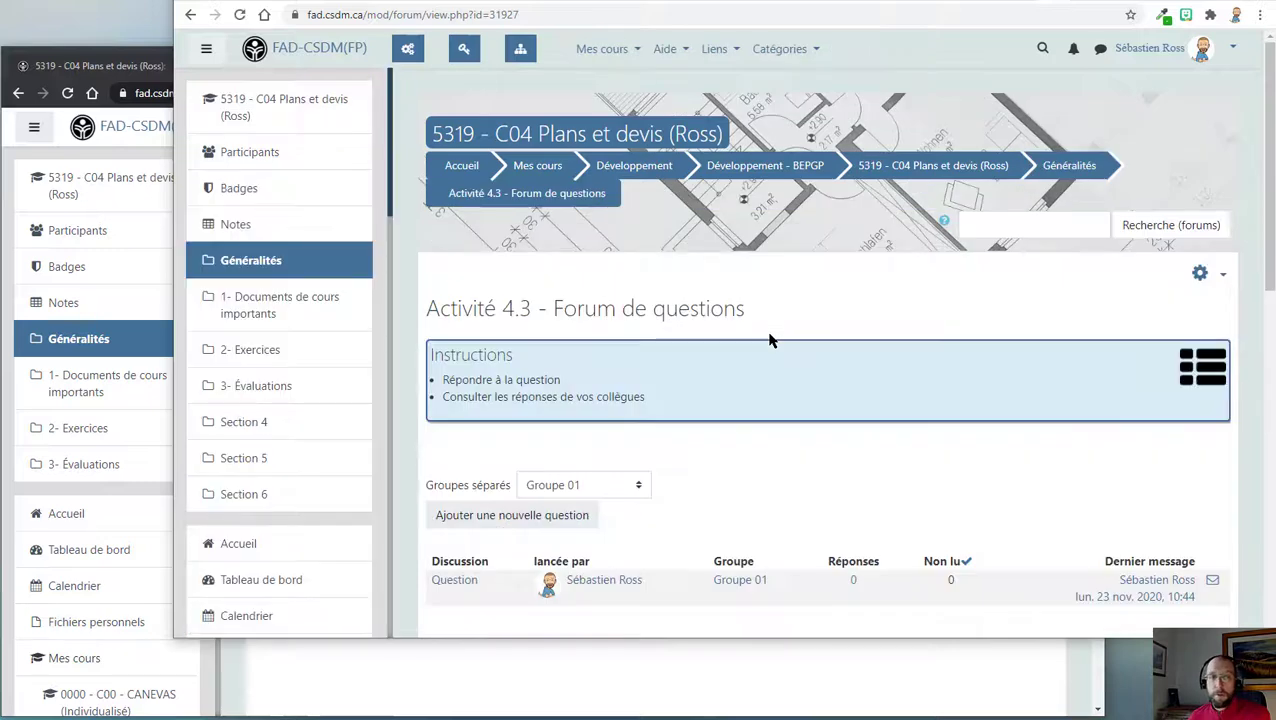
# Edit the question forum's settings and set its ratings combination type to "Moyenne des évaluations".
pyautogui.click(1203, 272)
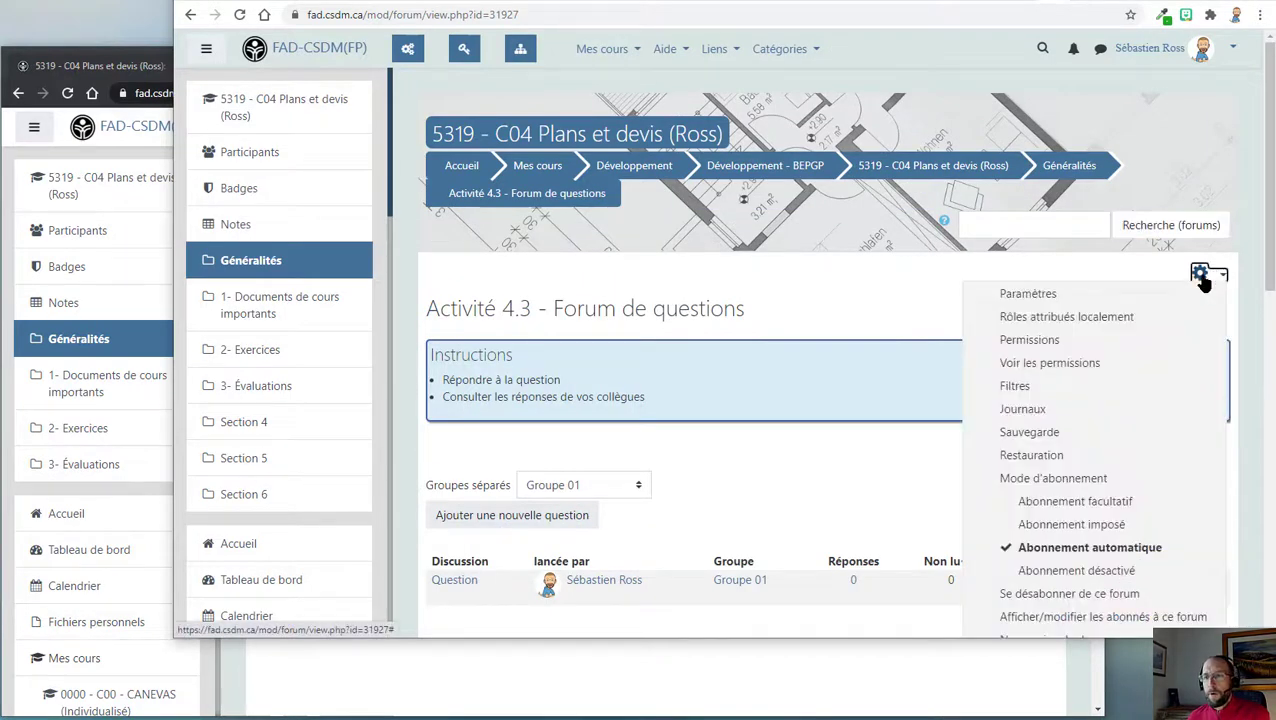
pyautogui.click(1067, 298)
pyautogui.scroll(-3, 588, 307)
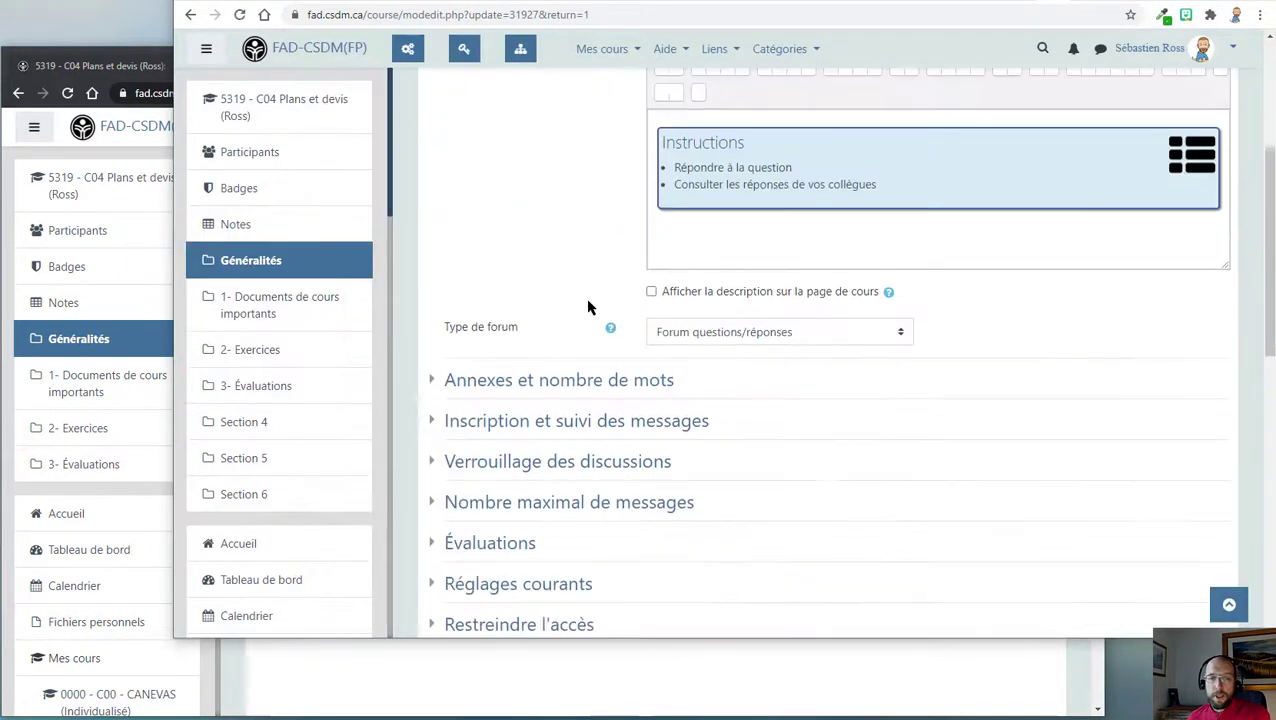
pyautogui.scroll(-2, 588, 307)
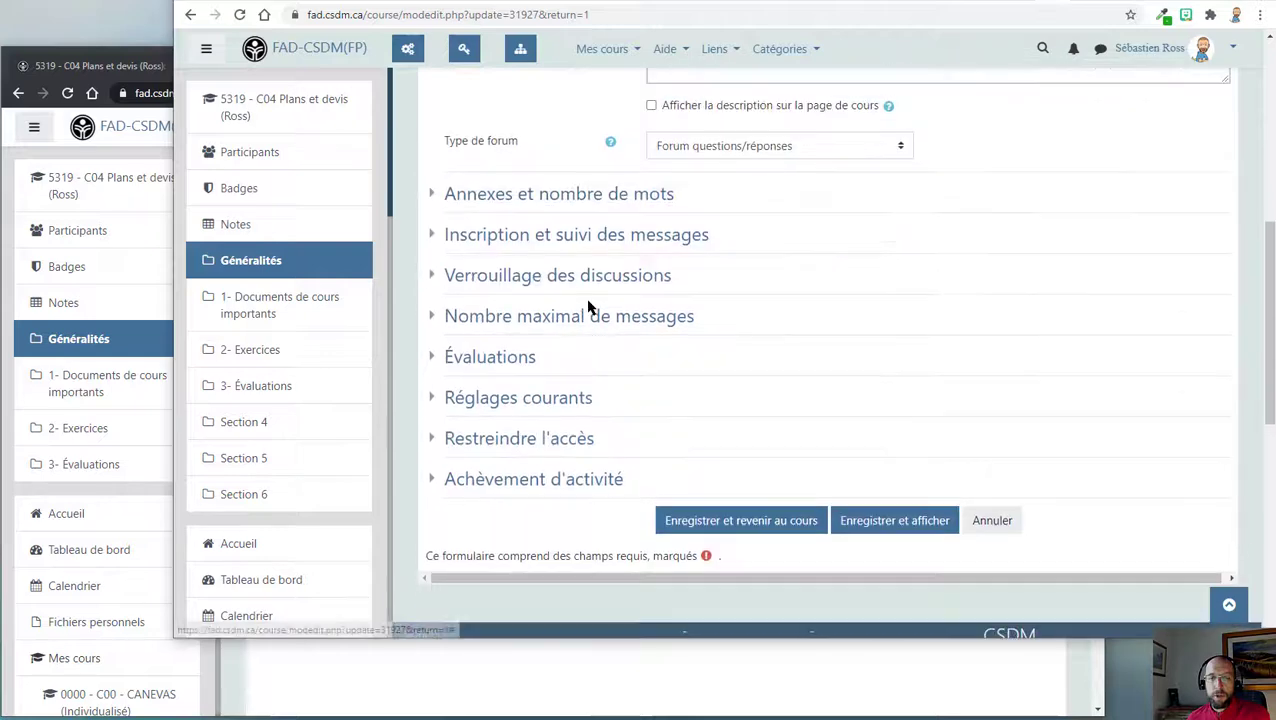
pyautogui.click(452, 358)
pyautogui.click(714, 441)
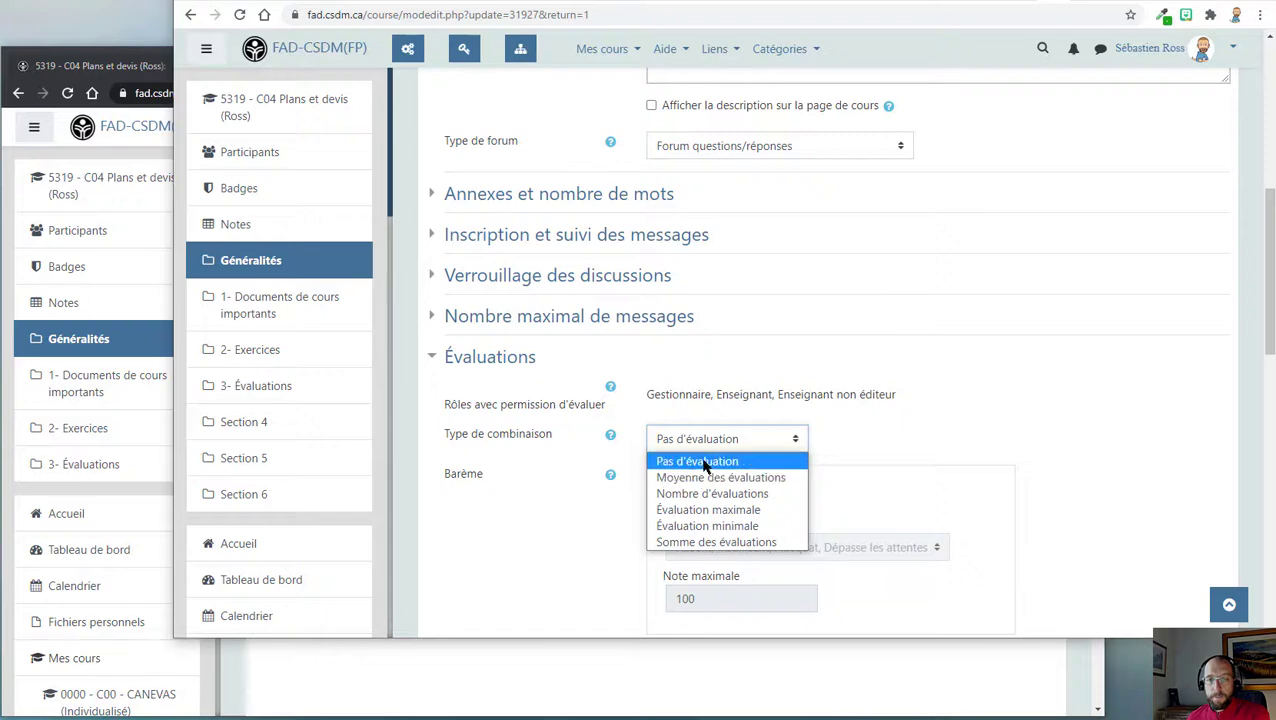
pyautogui.click(705, 477)
# Set the rating type to "Barème" with the "Réponse à un forum" scale, and save and display the forum.
pyautogui.scroll(-3, 896, 452)
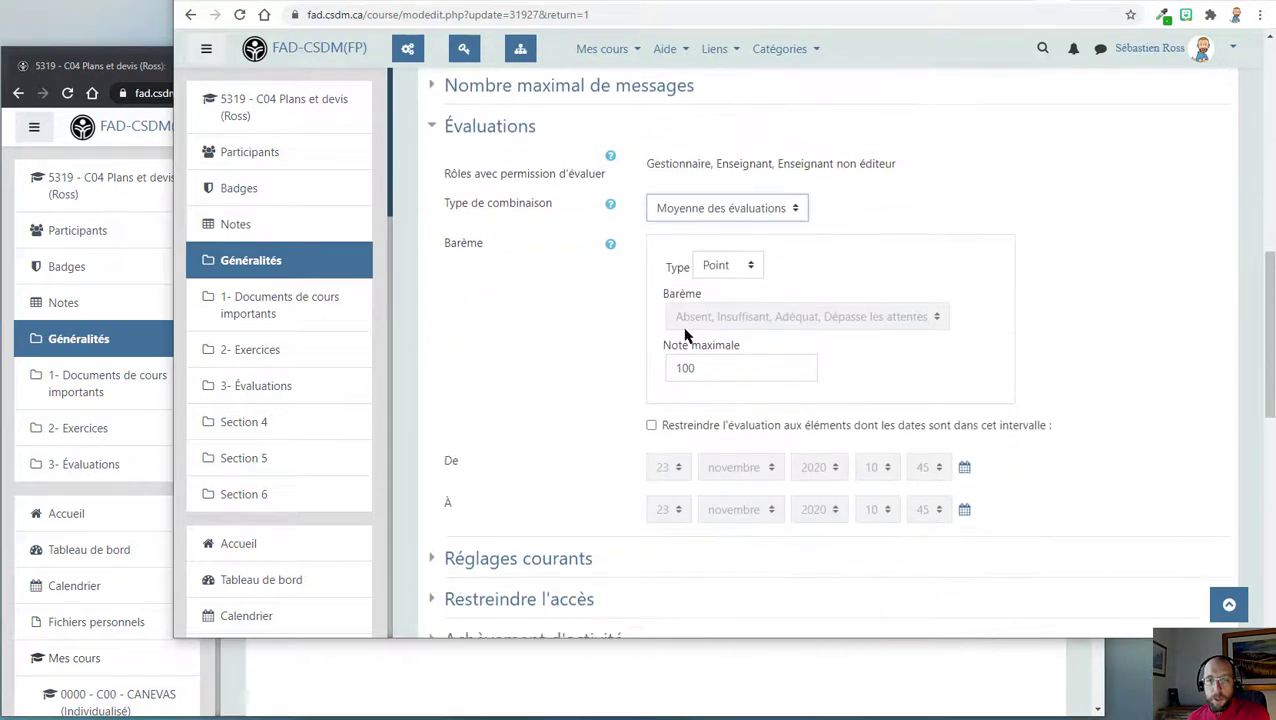
pyautogui.click(737, 268)
pyautogui.click(733, 308)
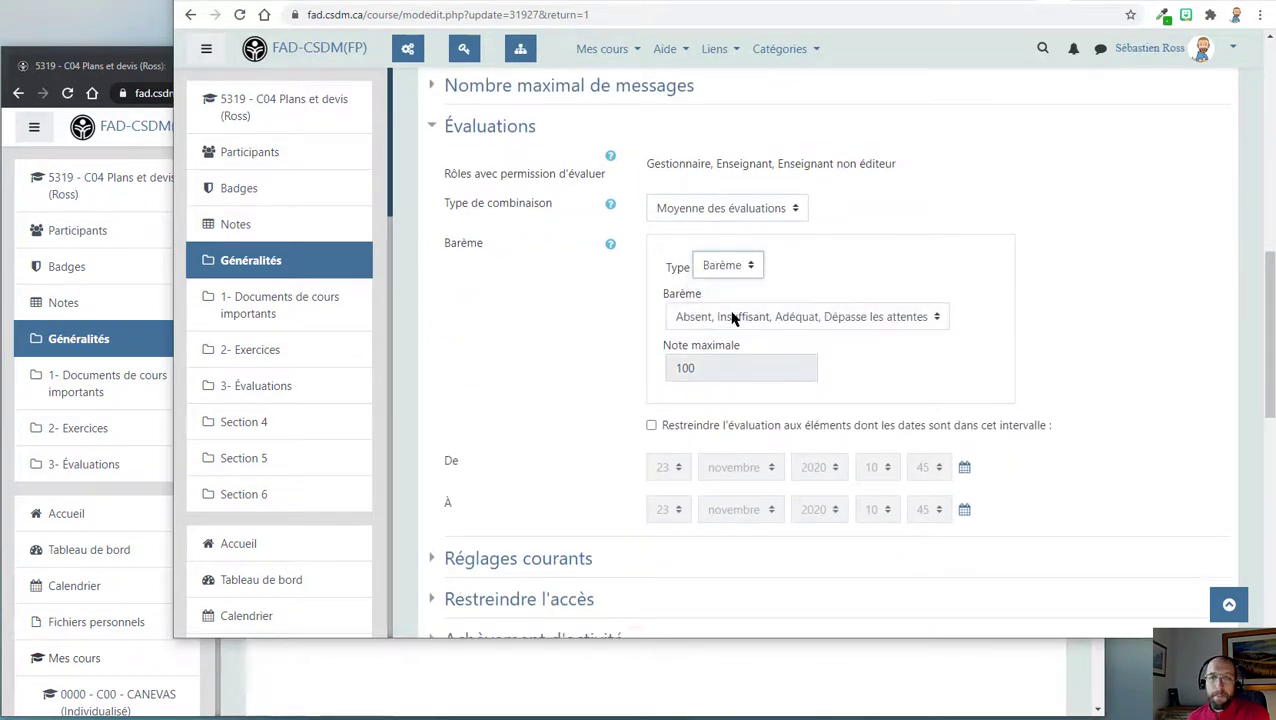
pyautogui.click(733, 316)
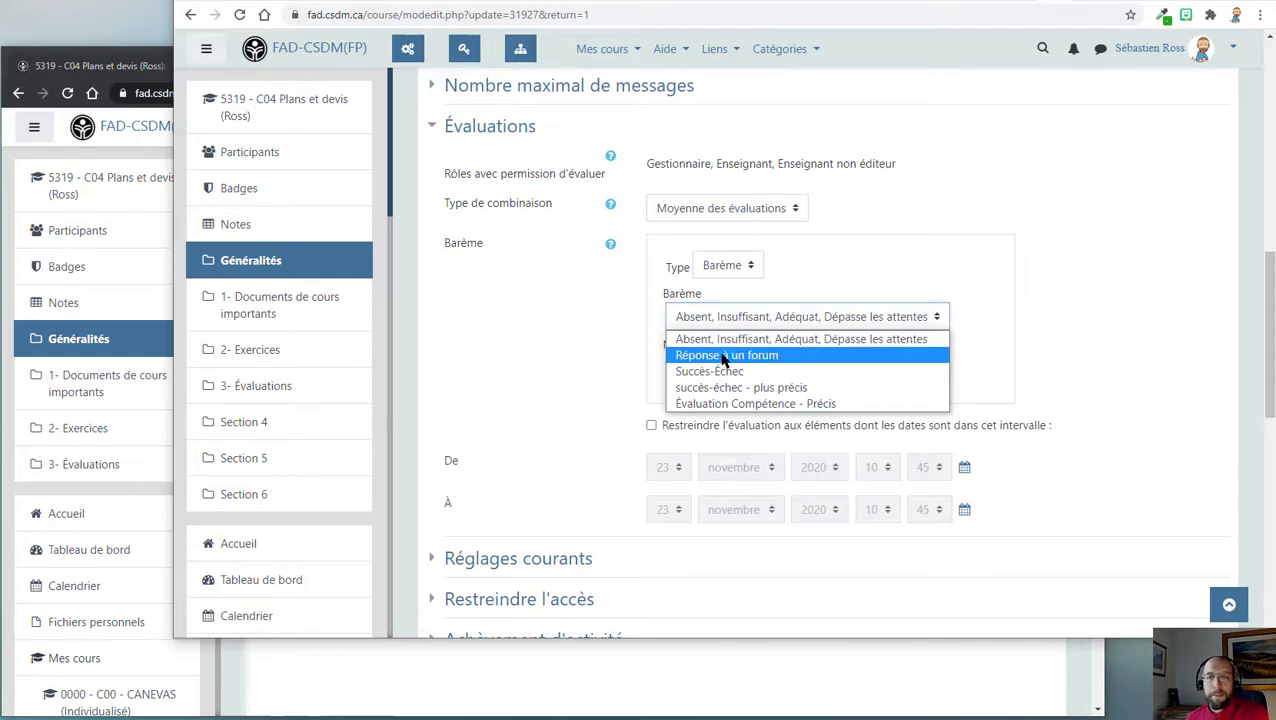
pyautogui.click(724, 357)
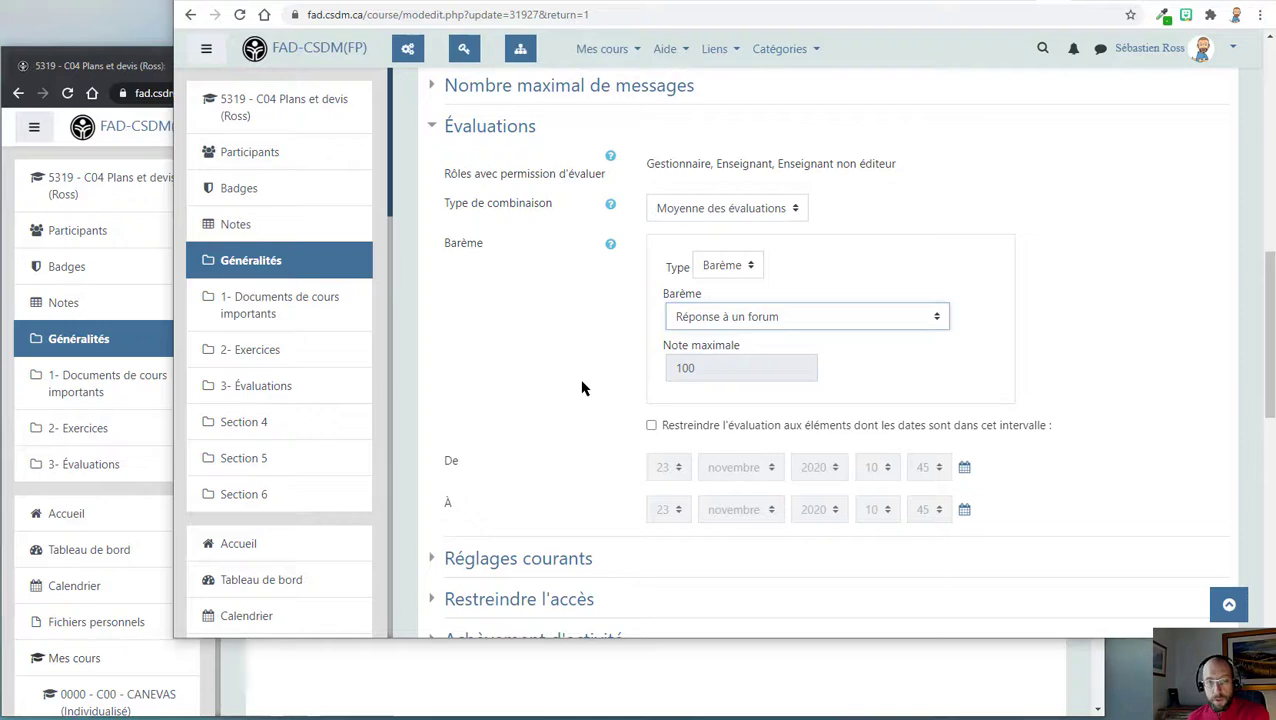
pyautogui.scroll(-3, 582, 388)
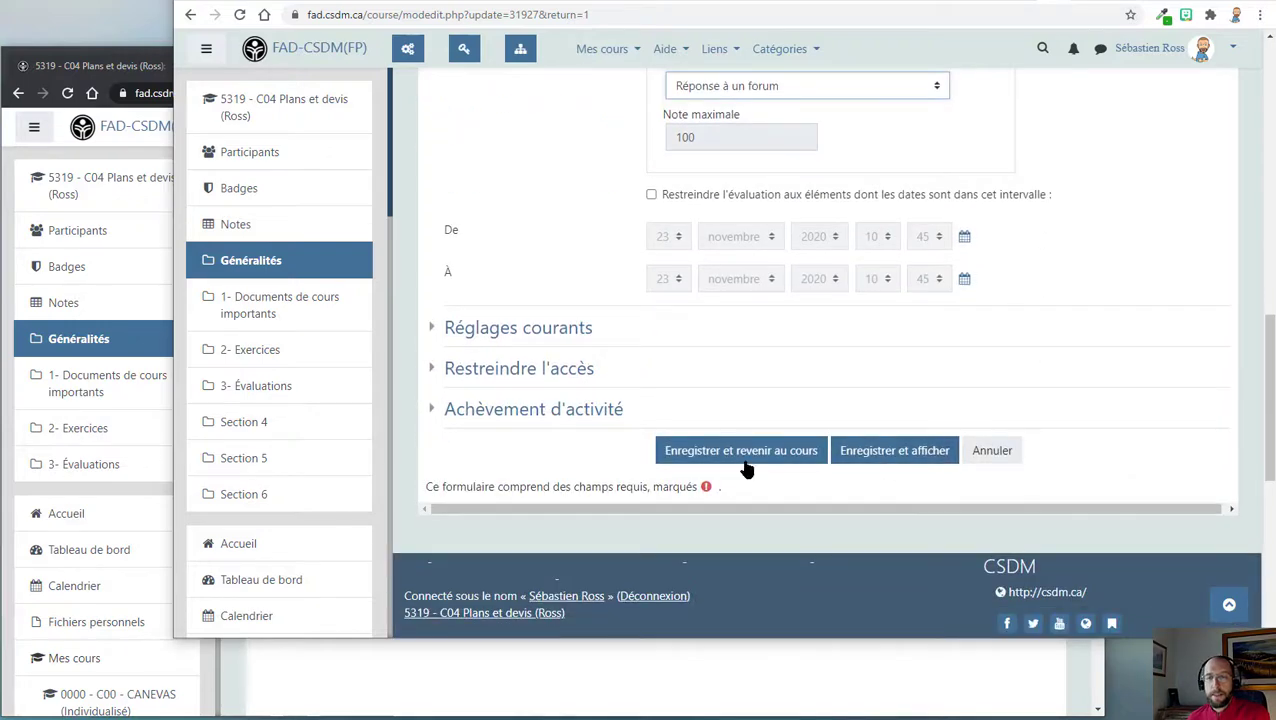
pyautogui.click(914, 462)
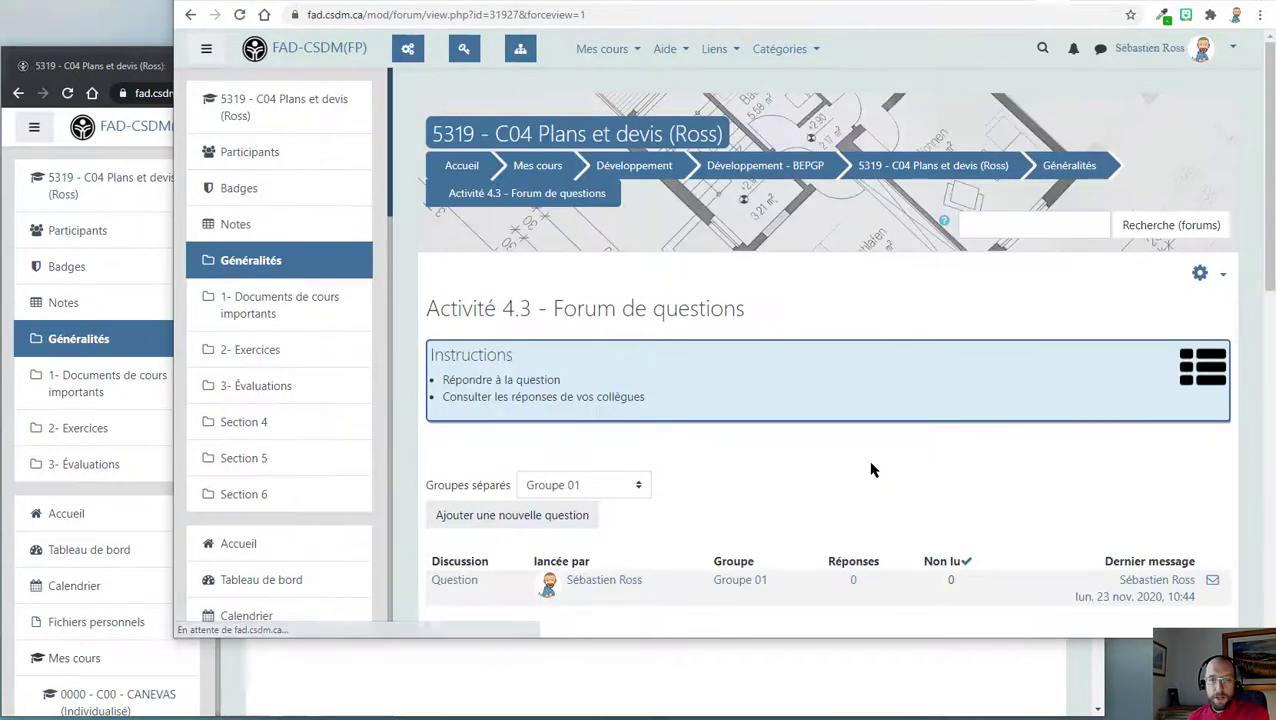
# Open the scales page in the course's grade administration and examine the standard scales, including "Réponse à un forum".
pyautogui.scroll(-2, 871, 469)
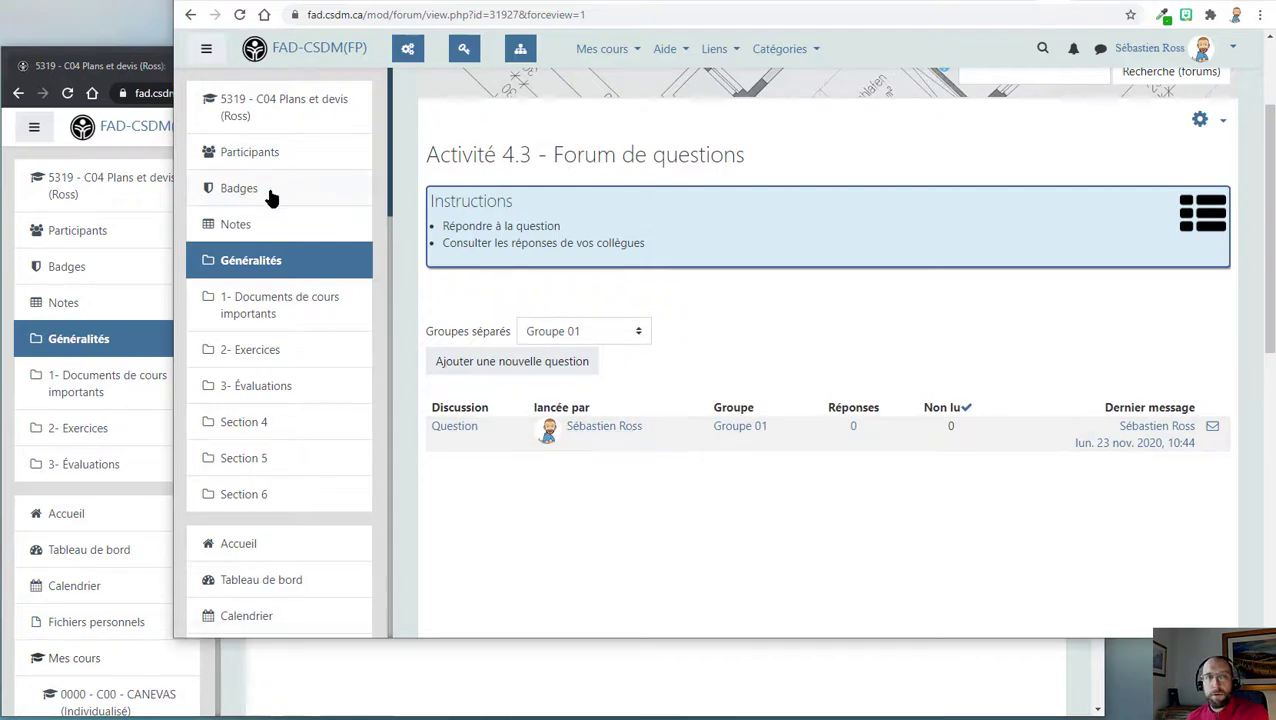
pyautogui.click(230, 228)
pyautogui.click(535, 310)
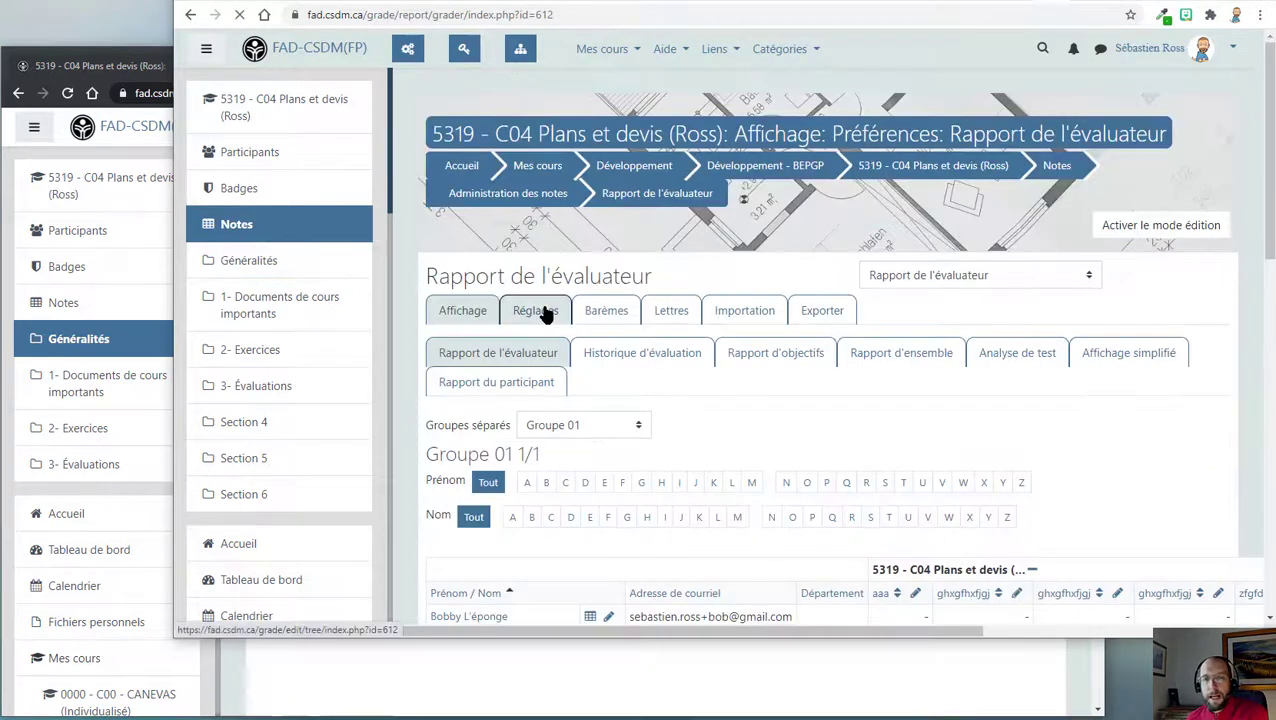
pyautogui.click(605, 310)
pyautogui.scroll(-2, 591, 420)
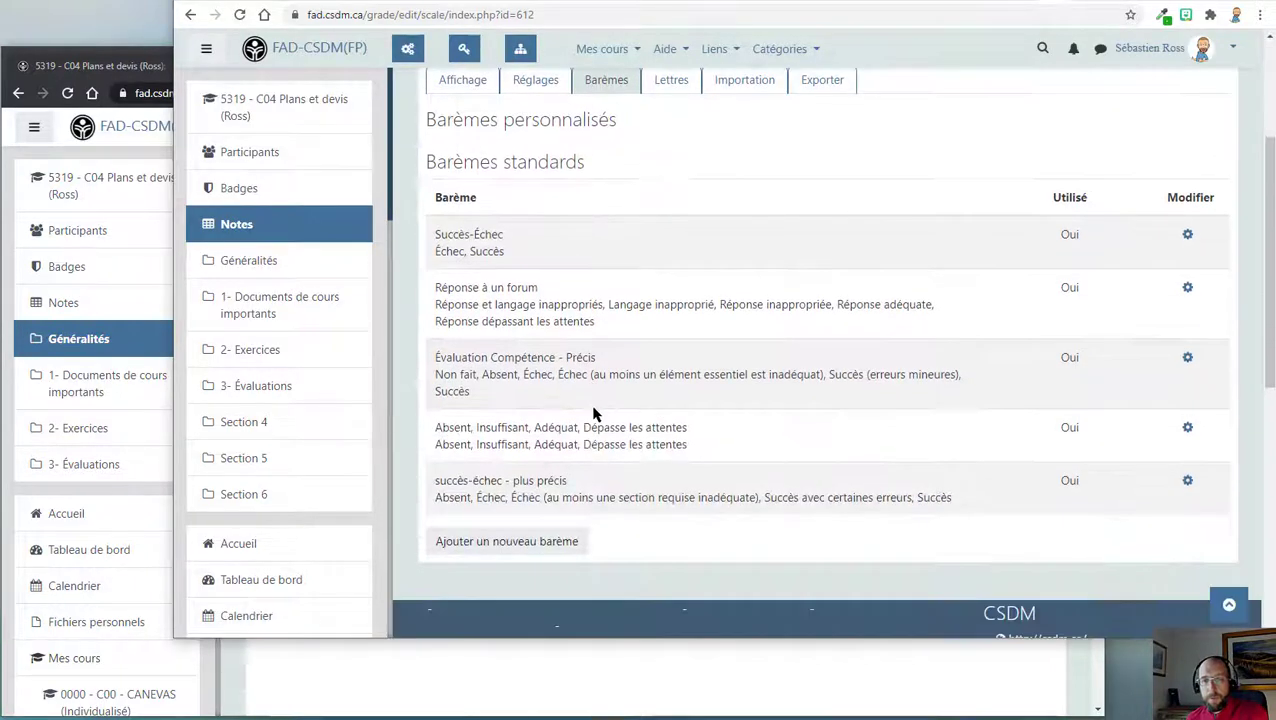